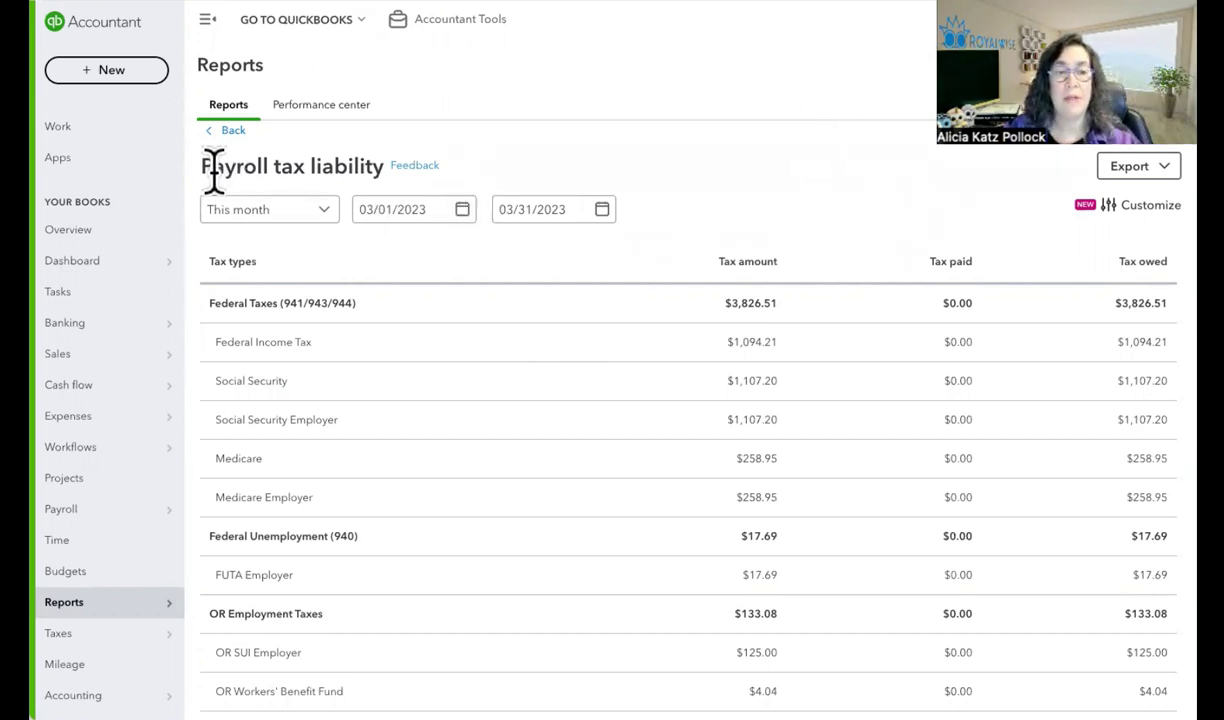
{"action": "left_click_drag", "start_coordinate": [210, 167], "coordinate": [680, 177]}
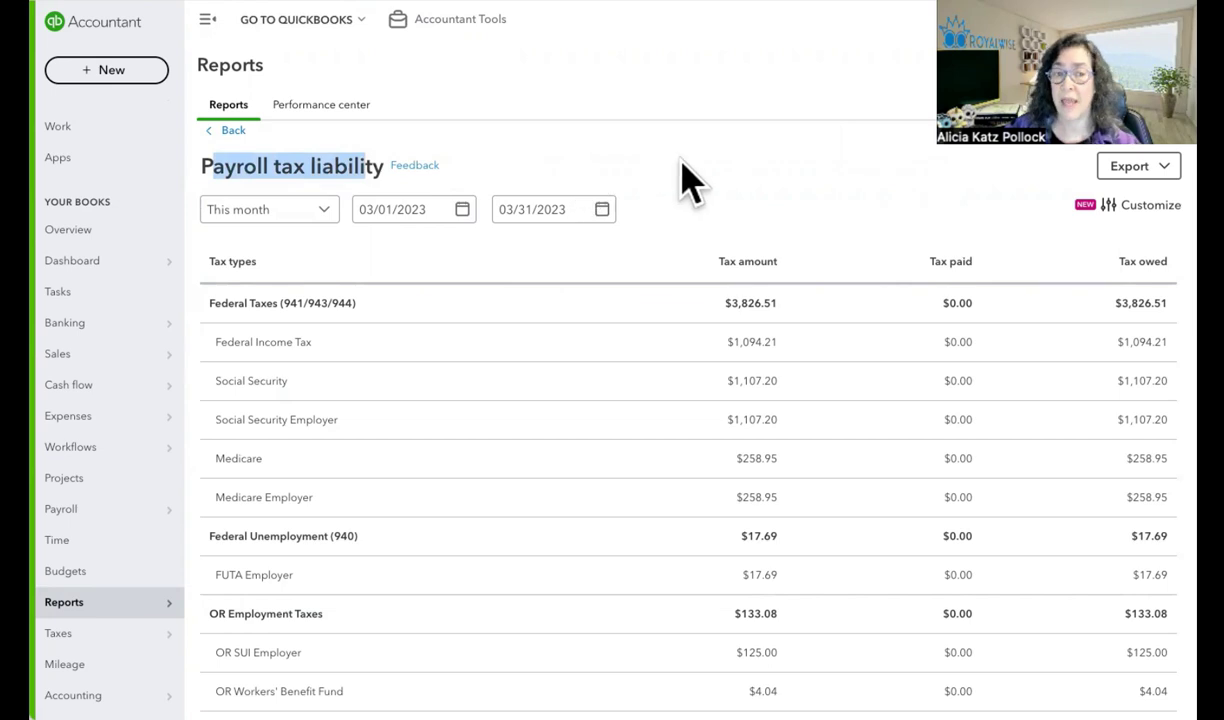
{"action": "left_click", "coordinate": [755, 193]}
{"action": "scroll", "coordinate": [1000, 385], "scroll_direction": "down", "scroll_amount": 1}
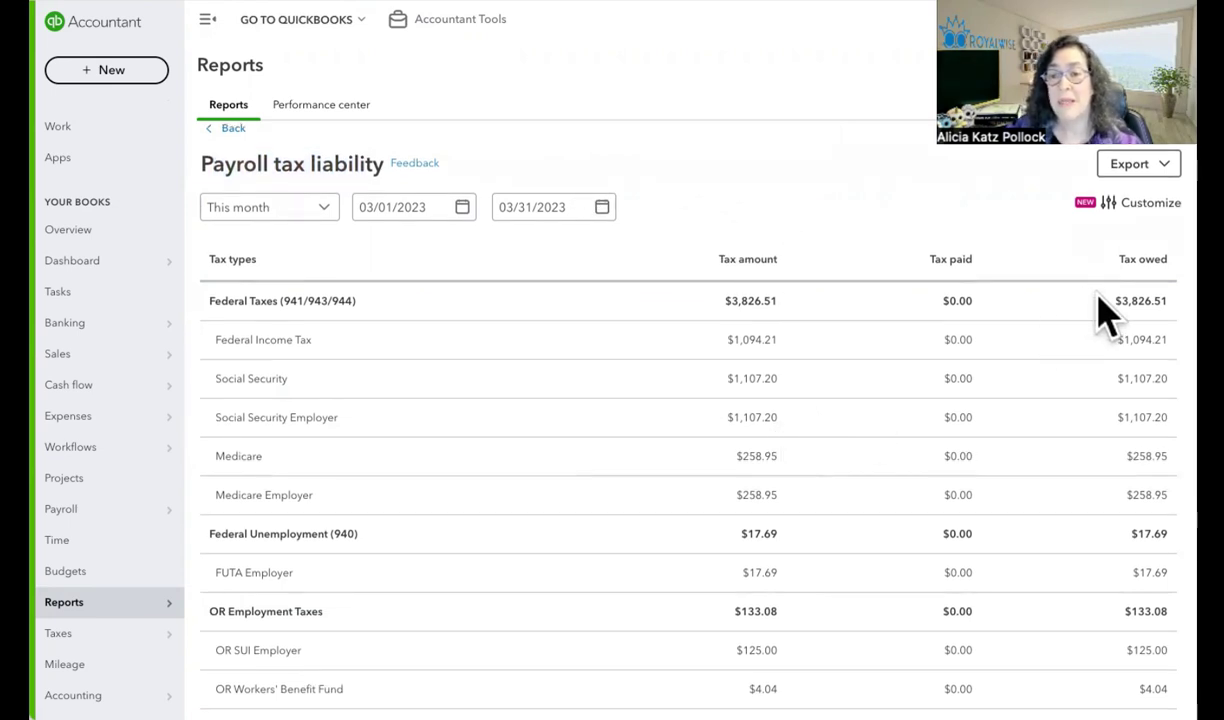
{"action": "left_click_drag", "start_coordinate": [1098, 300], "coordinate": [1172, 304]}
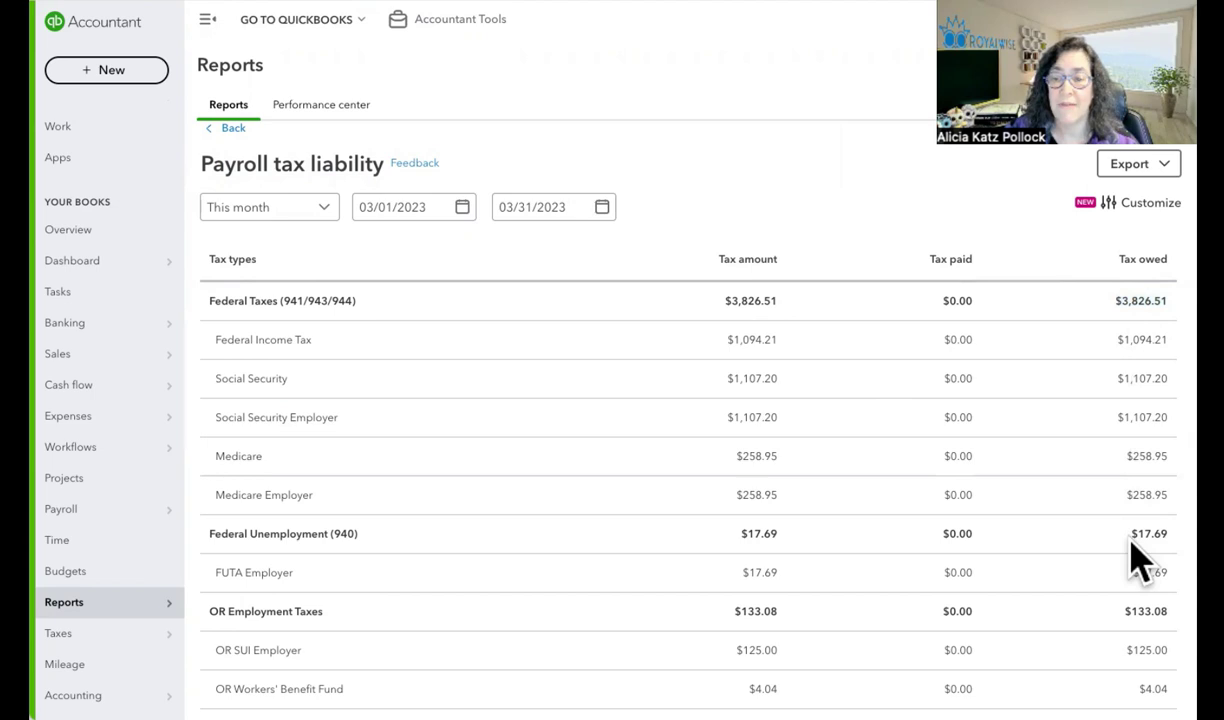
{"action": "mouse_move", "coordinate": [1130, 541]}
{"action": "left_mouse_down"}
{"action": "mouse_move", "coordinate": [1137, 641]}
{"action": "mouse_move", "coordinate": [1128, 530]}
{"action": "left_mouse_up"}
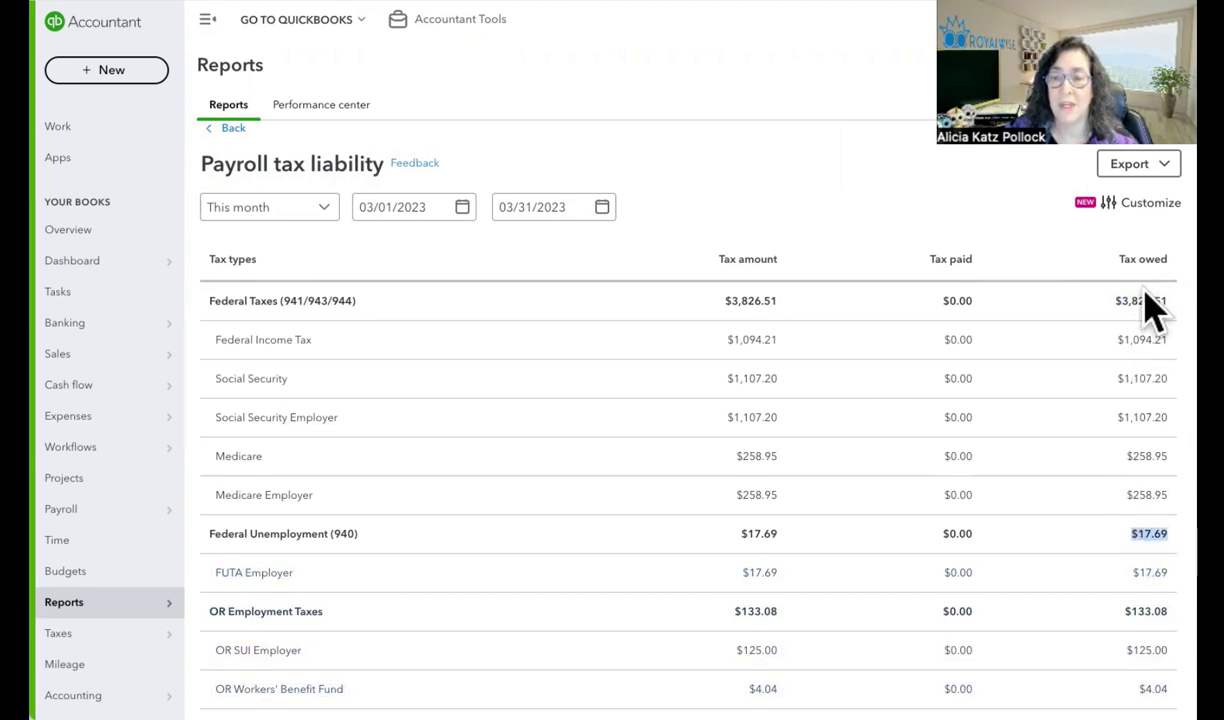
{"action": "scroll", "coordinate": [1050, 615], "scroll_direction": "down", "scroll_amount": 2}
{"action": "scroll", "coordinate": [1050, 615], "scroll_direction": "down", "scroll_amount": 5}
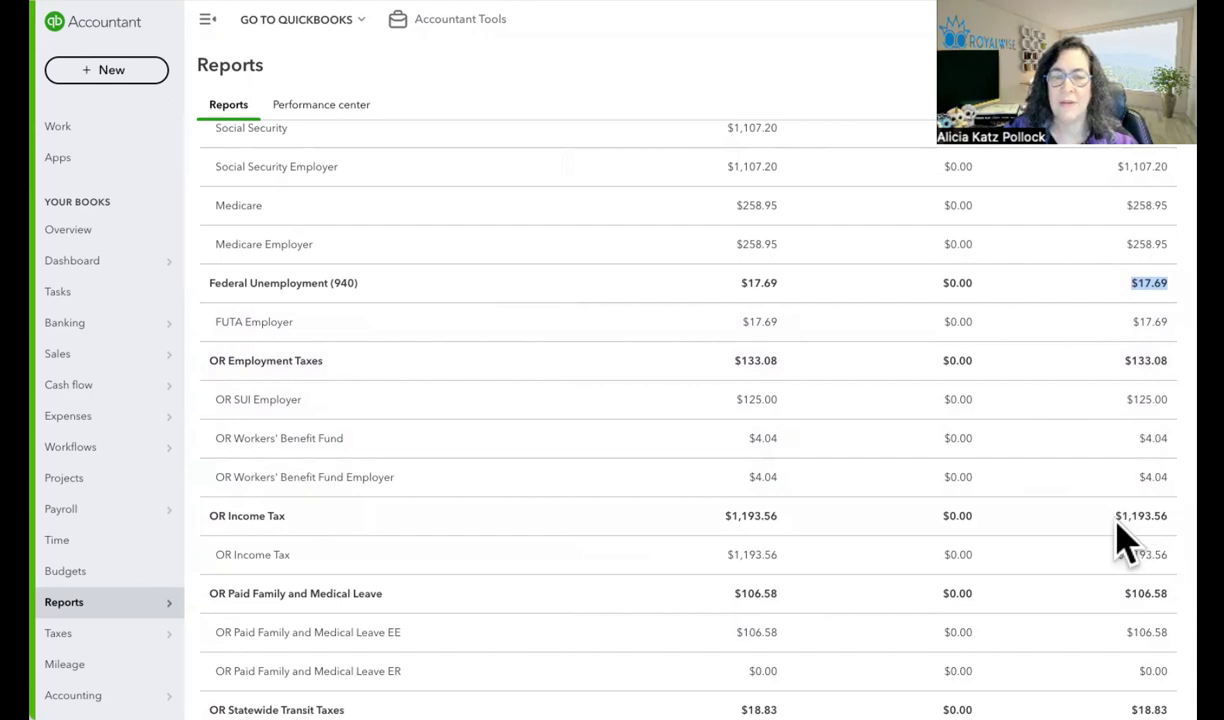
{"action": "scroll", "coordinate": [1033, 645], "scroll_direction": "down", "scroll_amount": 3}
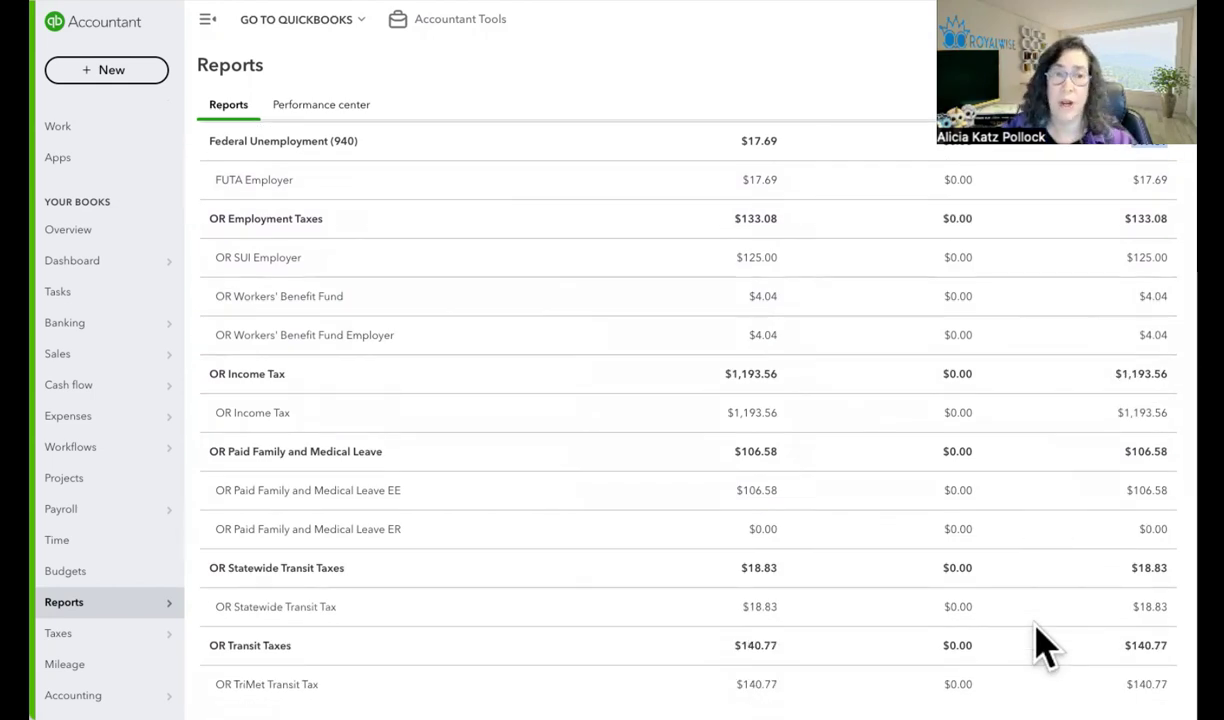
{"action": "scroll", "coordinate": [1040, 645], "scroll_direction": "up", "scroll_amount": 8}
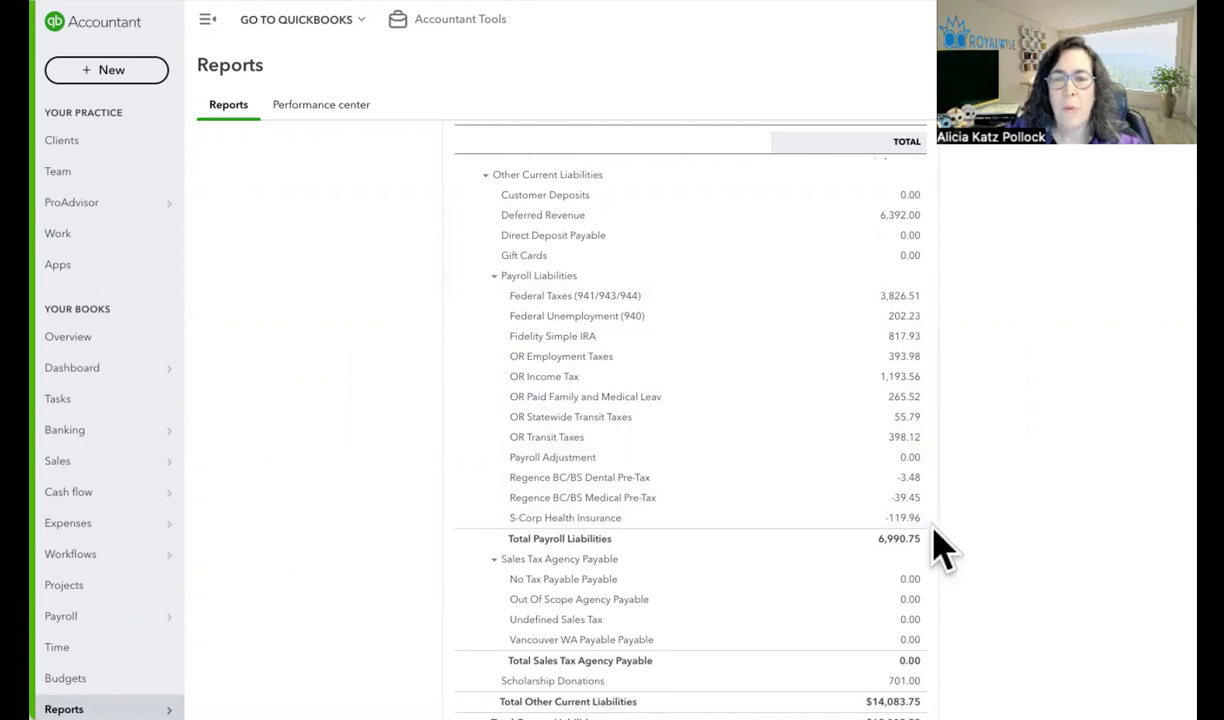
Step: Drill into the 3,826.51 Federal Taxes (941/943/944) balance to see its Transaction Report
{"action": "left_click", "coordinate": [900, 297]}
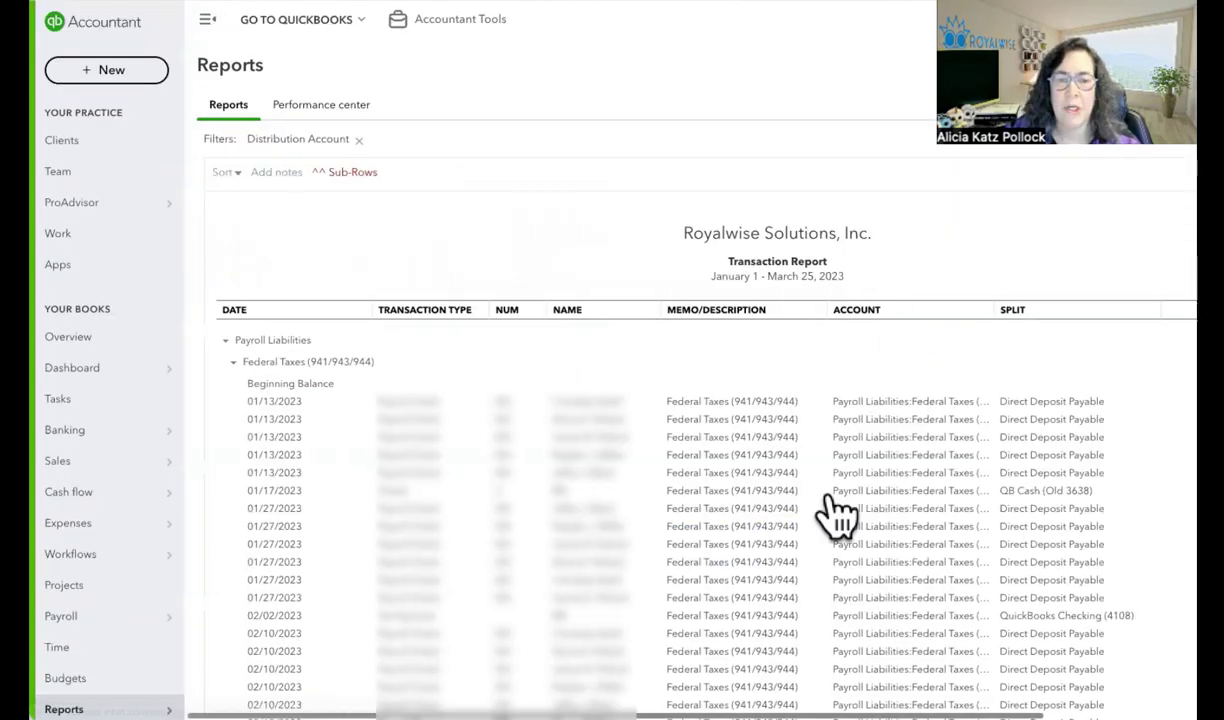
{"action": "scroll", "coordinate": [835, 513], "scroll_direction": "right", "scroll_amount": 2}
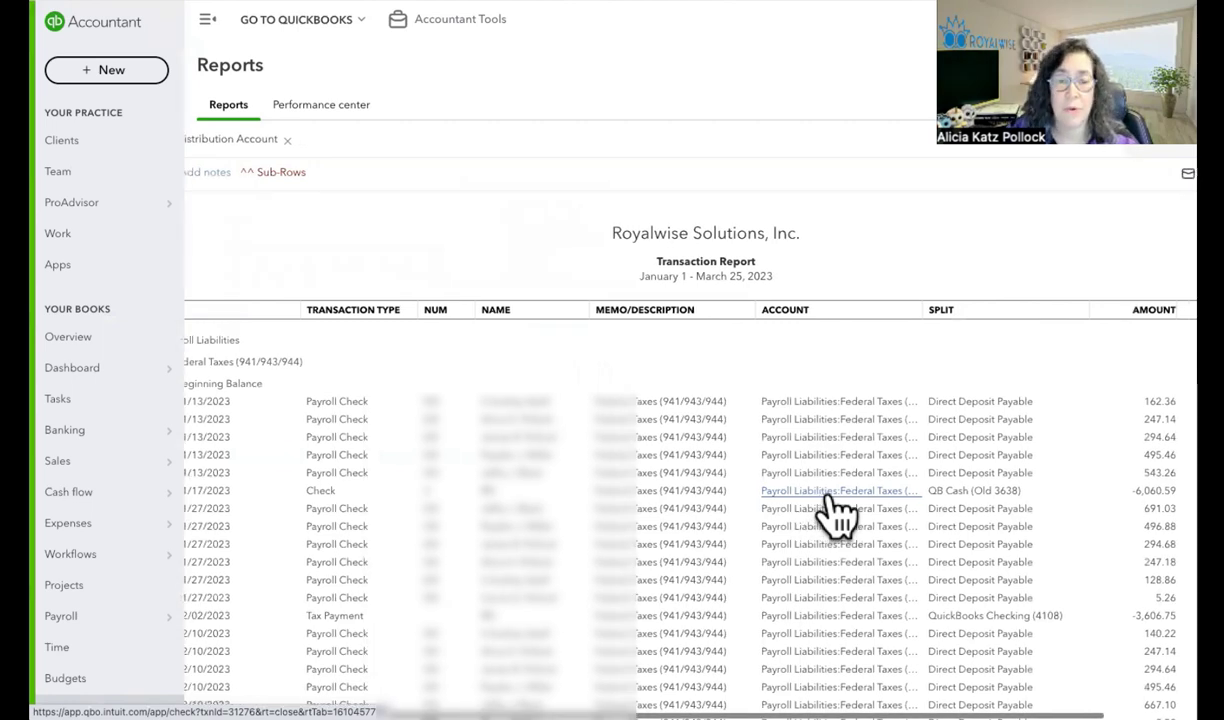
{"action": "scroll", "coordinate": [836, 515], "scroll_direction": "right", "scroll_amount": 4}
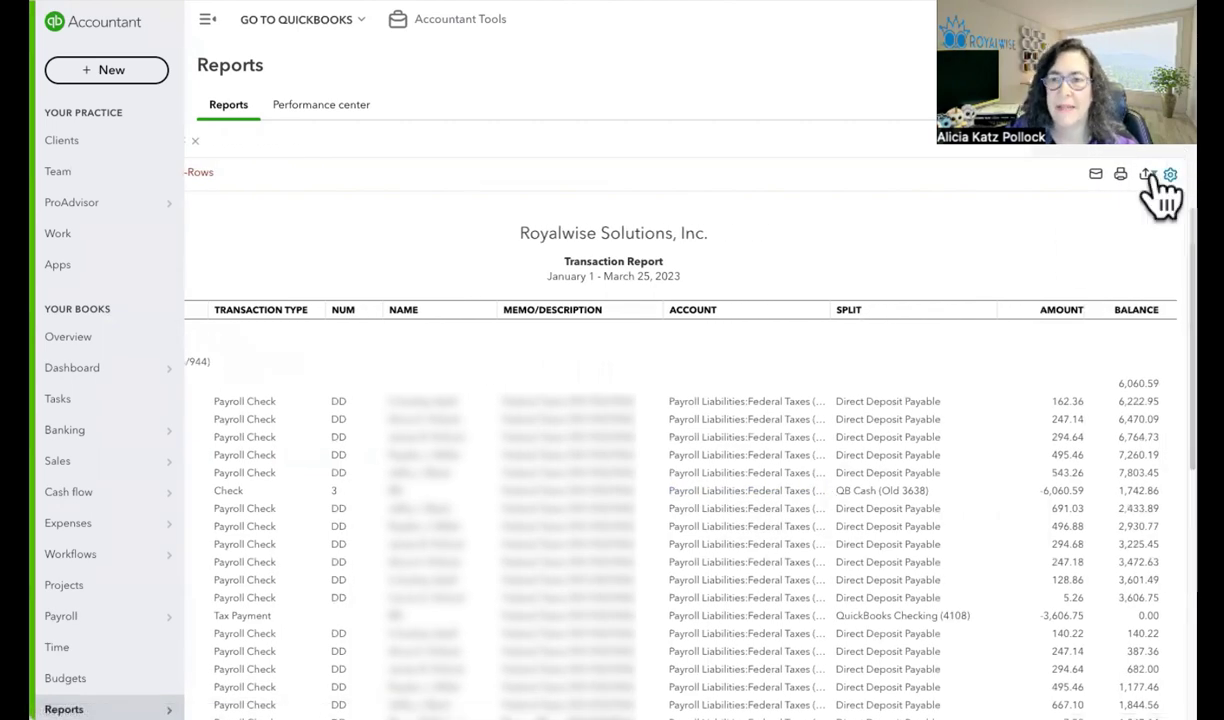
Step: Drop the Name, Num, Split and Balance columns and add Memo/Description to the report
{"action": "left_click", "coordinate": [1165, 175]}
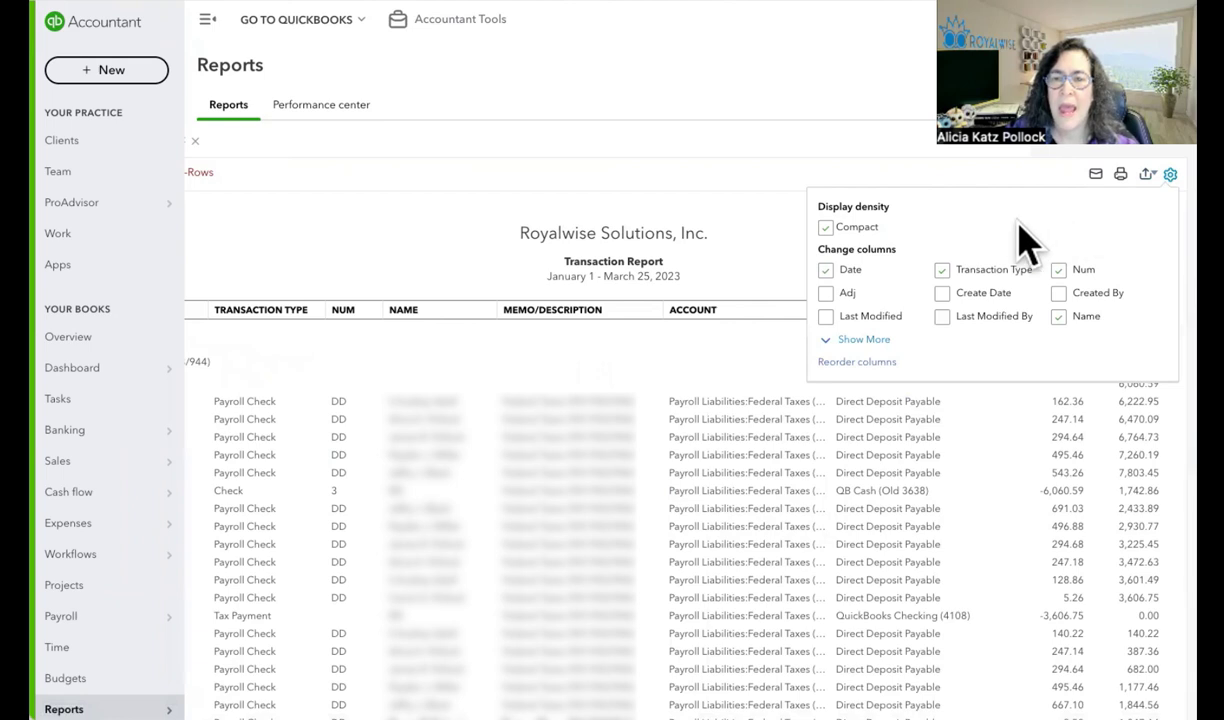
{"action": "left_click", "coordinate": [1057, 316]}
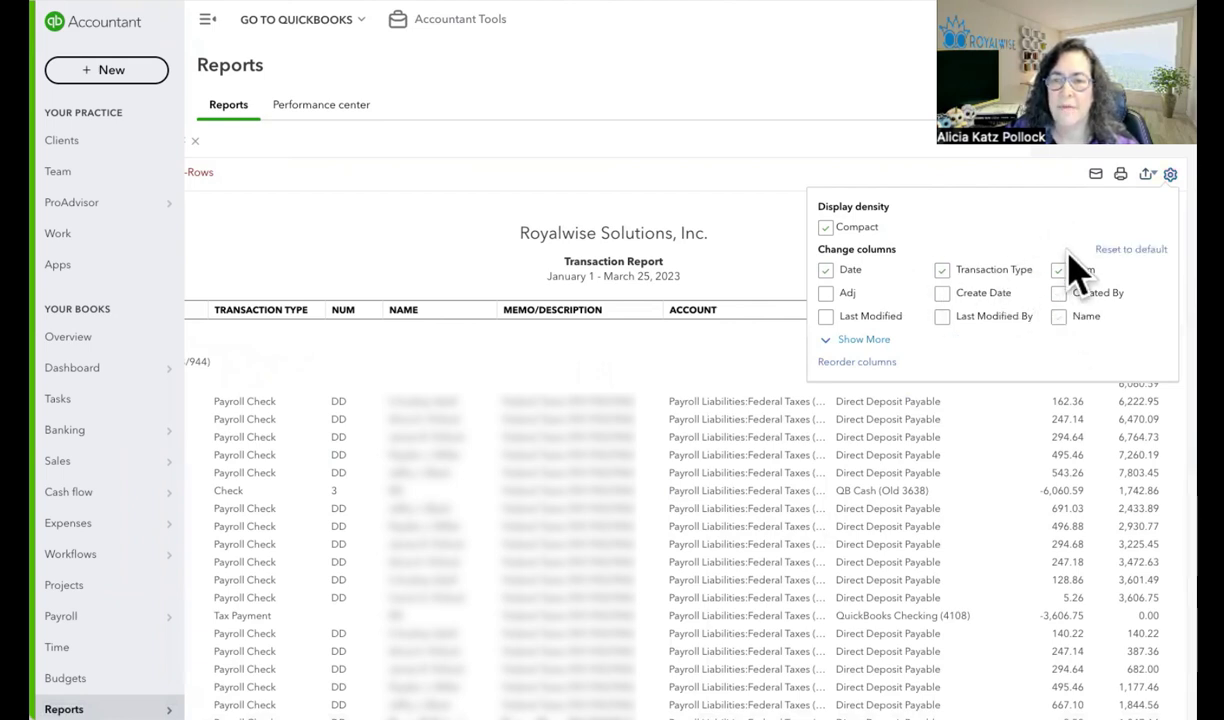
{"action": "left_click", "coordinate": [1058, 272]}
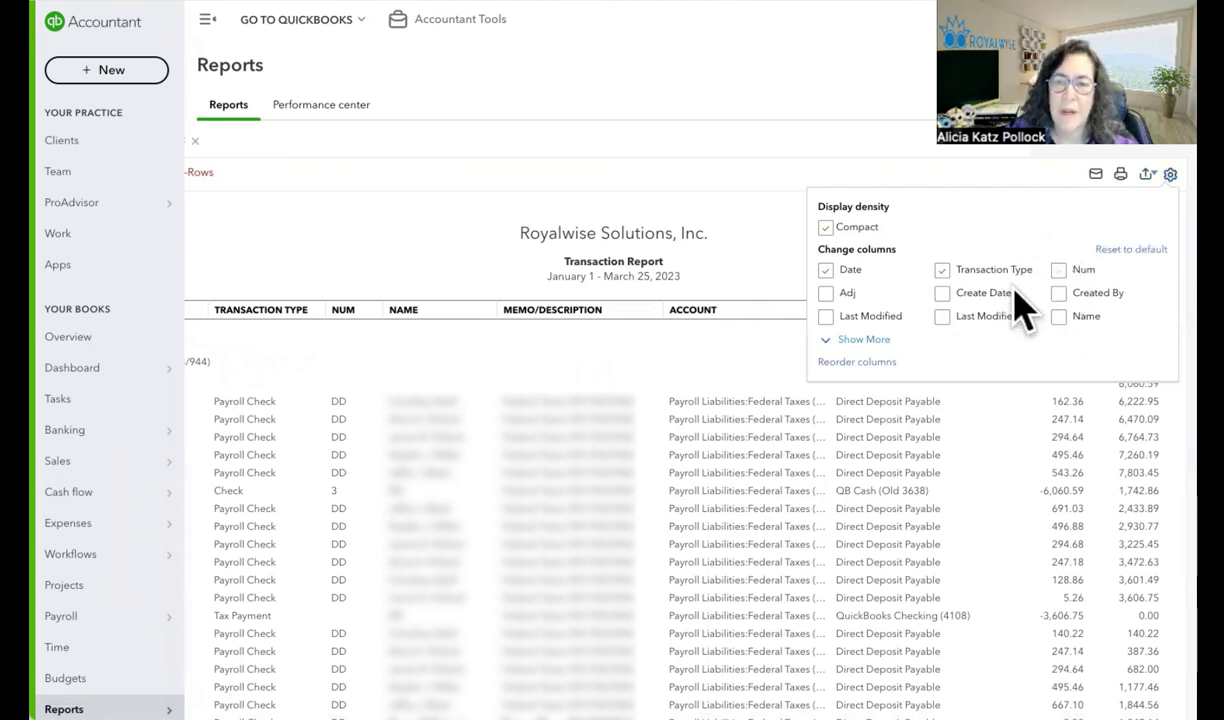
{"action": "left_click", "coordinate": [866, 340]}
{"action": "left_click", "coordinate": [1056, 370]}
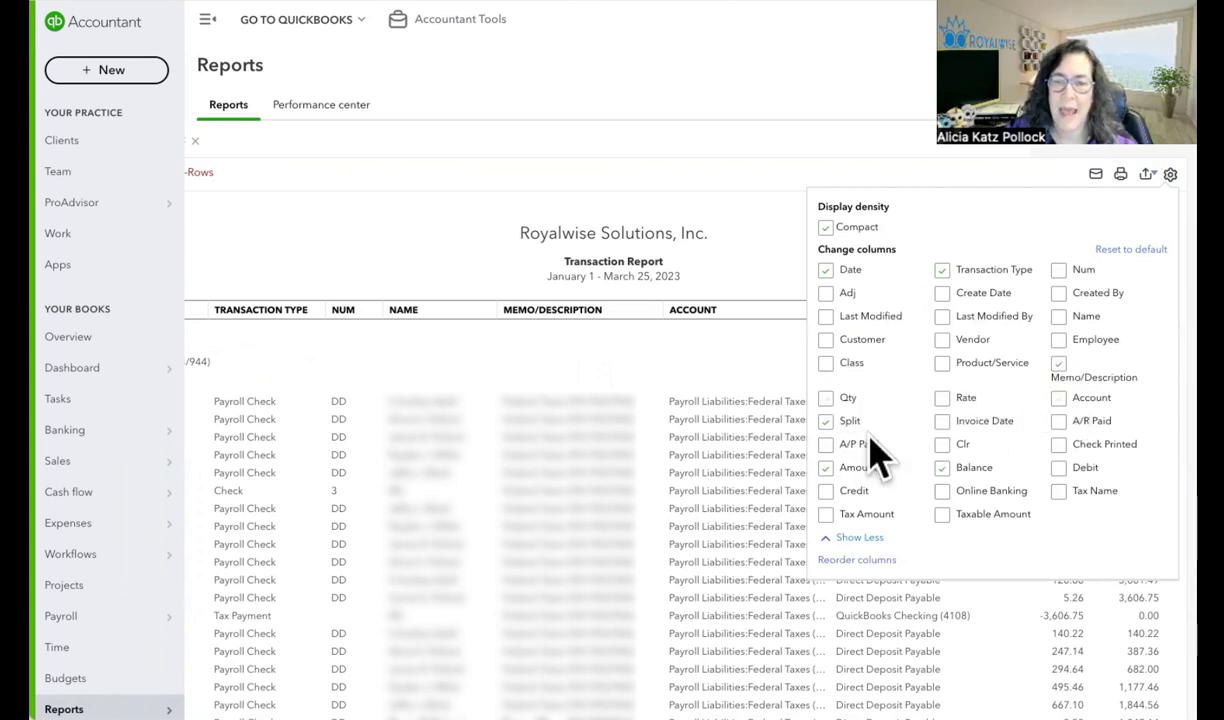
{"action": "left_click", "coordinate": [824, 422]}
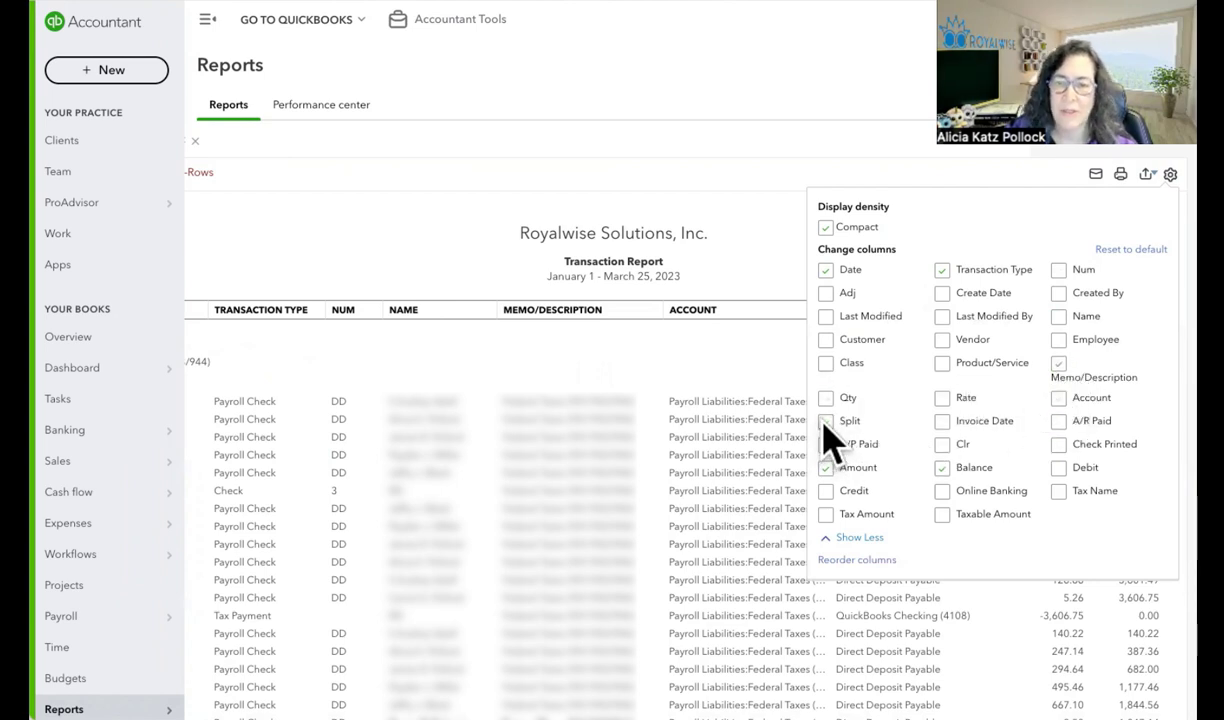
{"action": "left_click", "coordinate": [942, 468]}
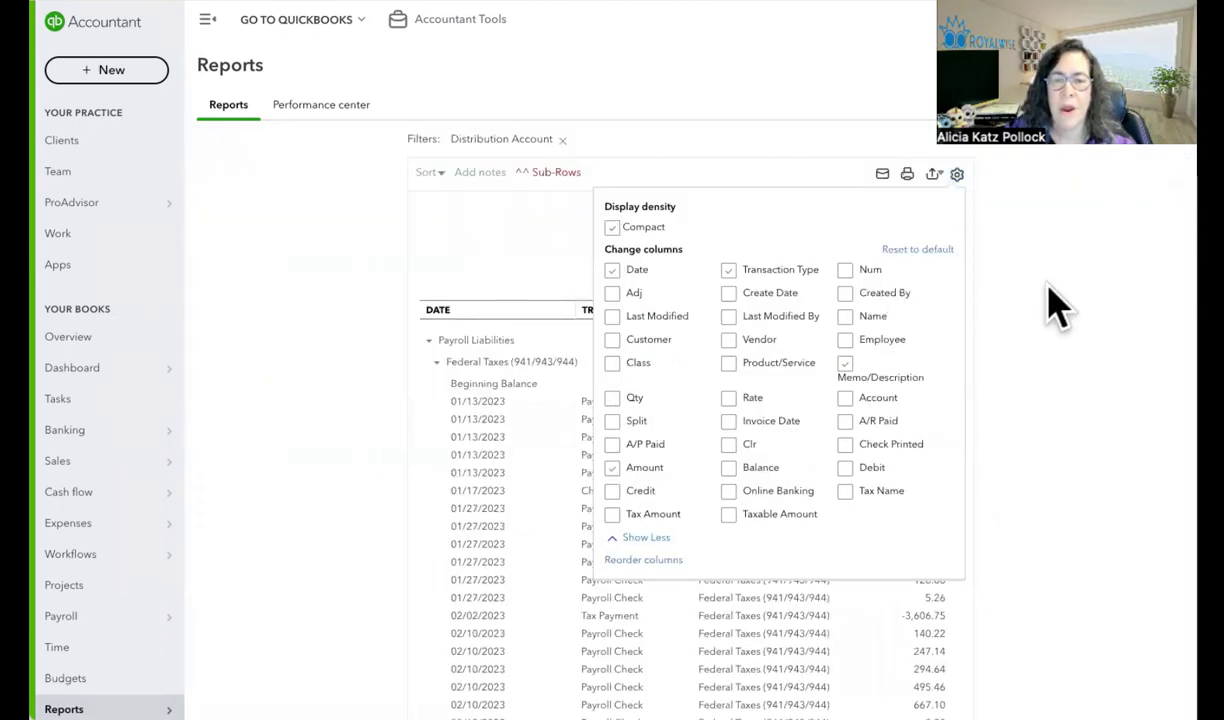
{"action": "left_click", "coordinate": [1058, 326]}
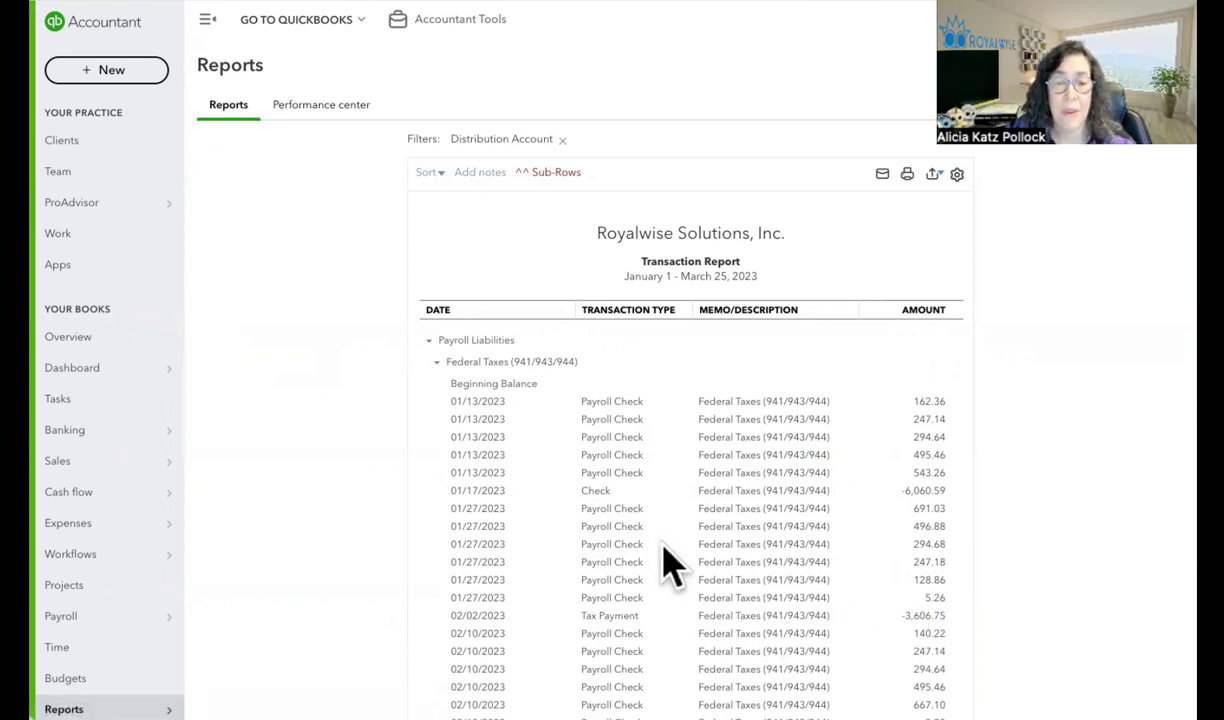
Step: Rerun the report for This Month (March 2023), showing Federal Taxes totalling $174.70
{"action": "scroll", "coordinate": [630, 560], "scroll_direction": "up", "scroll_amount": 2}
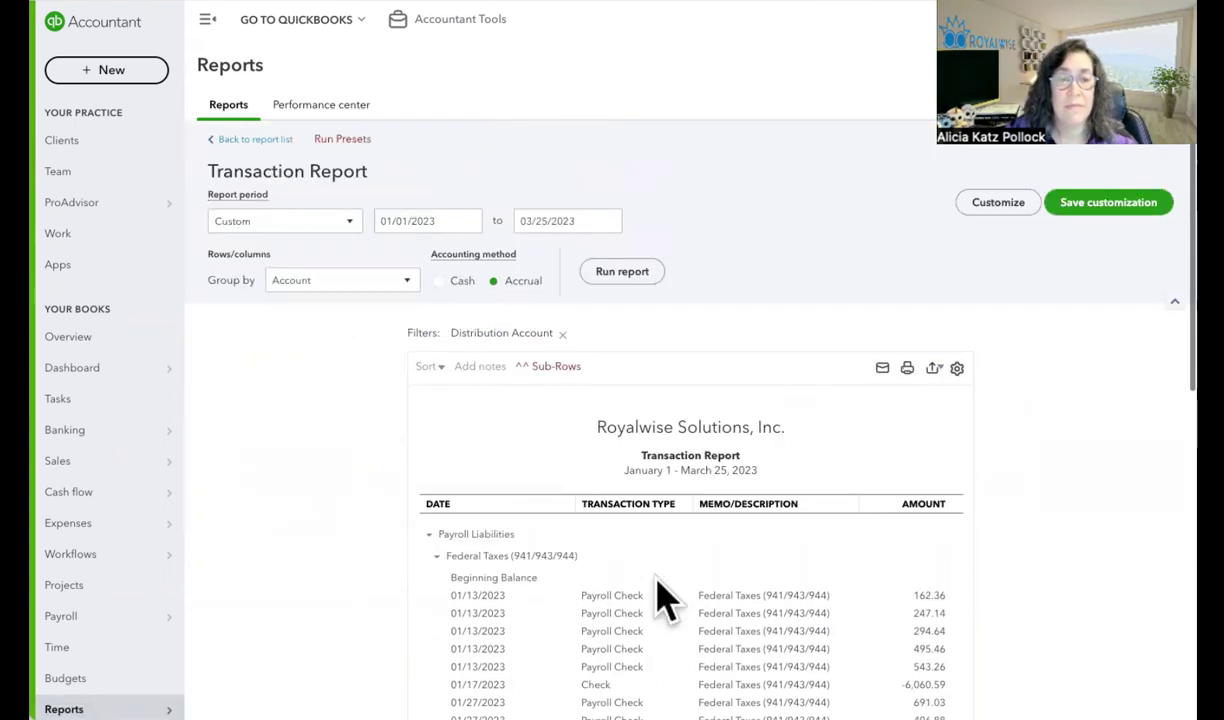
{"action": "left_click", "coordinate": [347, 233]}
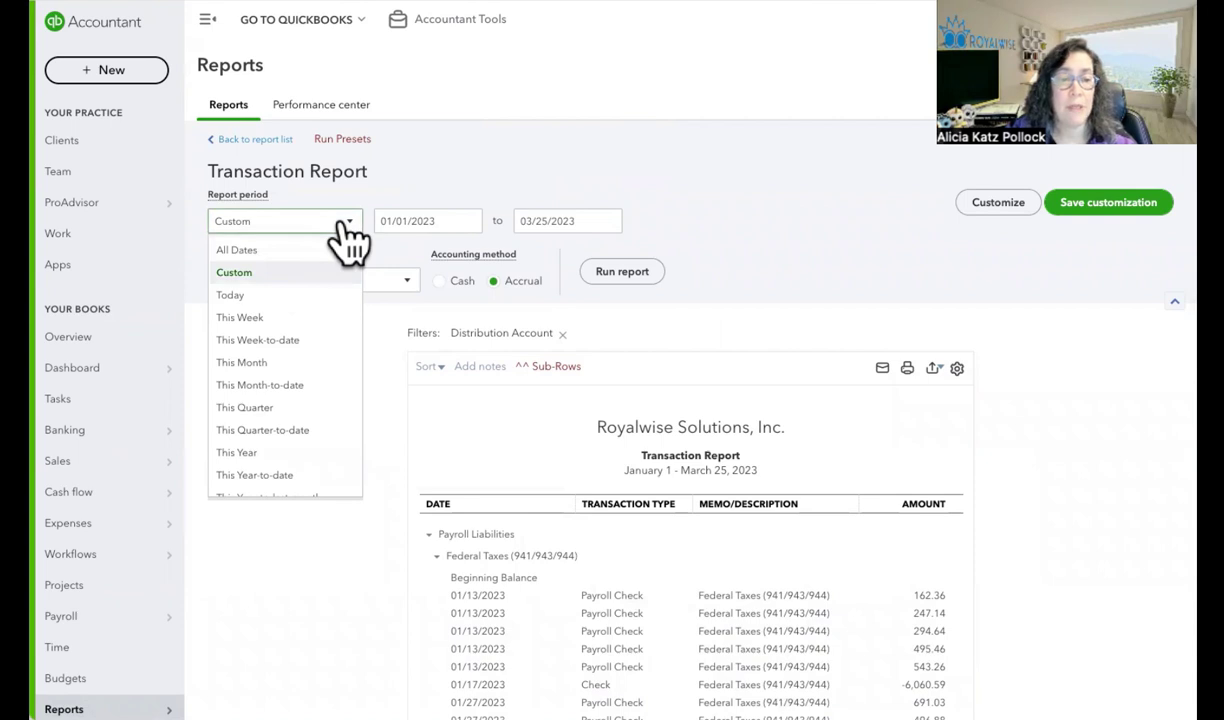
{"action": "left_click", "coordinate": [316, 365]}
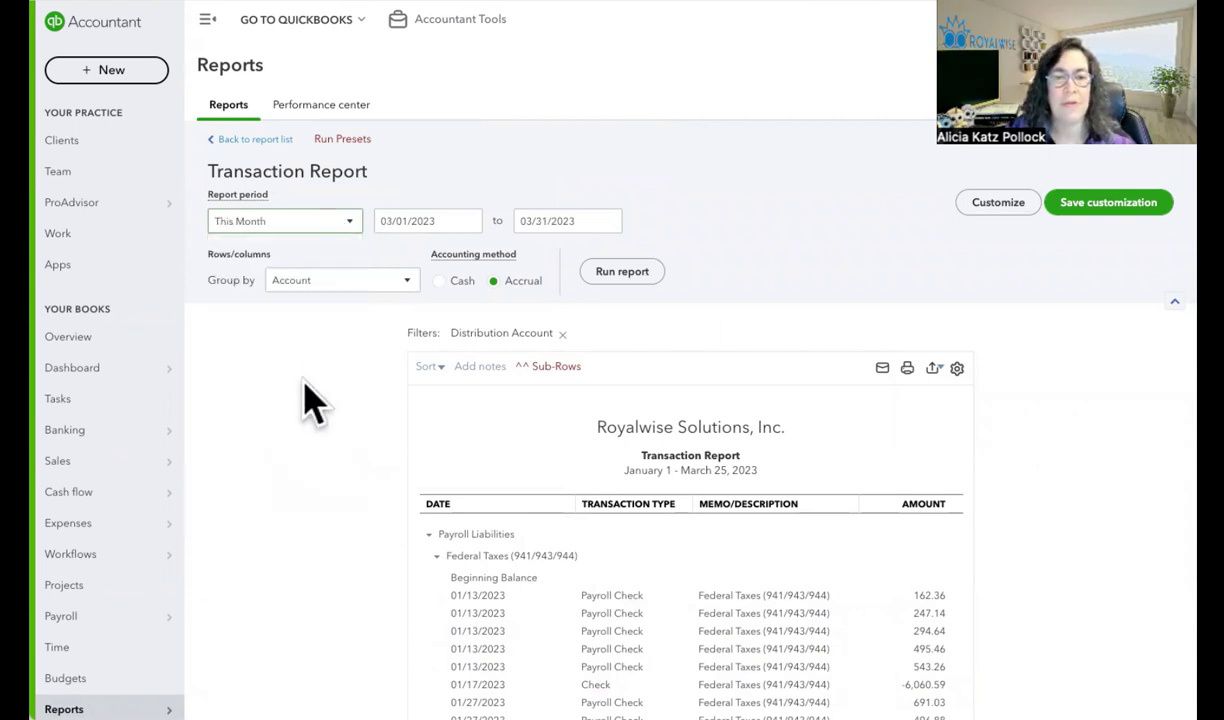
{"action": "left_click", "coordinate": [640, 277]}
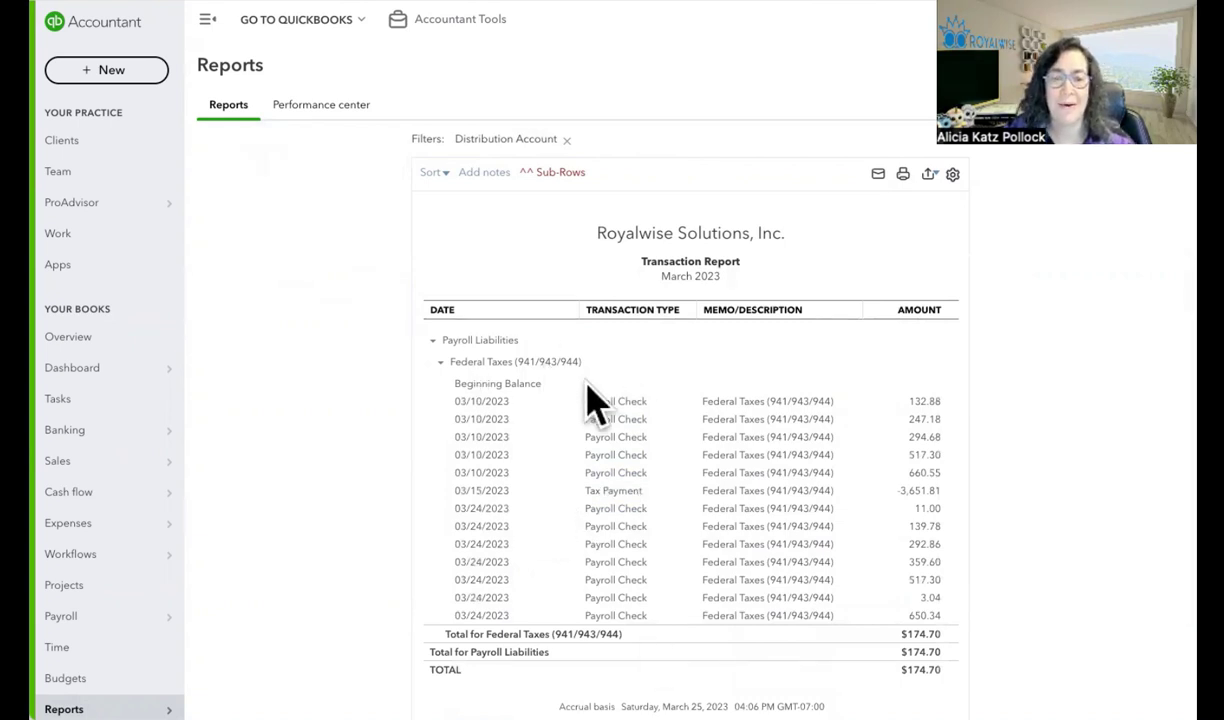
Step: Add Federal Unemployment (940), OR Employment Taxes, OR Income Tax and OR Paid Family and Medical Leave to the Distribution Account filter
{"action": "scroll", "coordinate": [1022, 475], "scroll_direction": "up", "scroll_amount": 2}
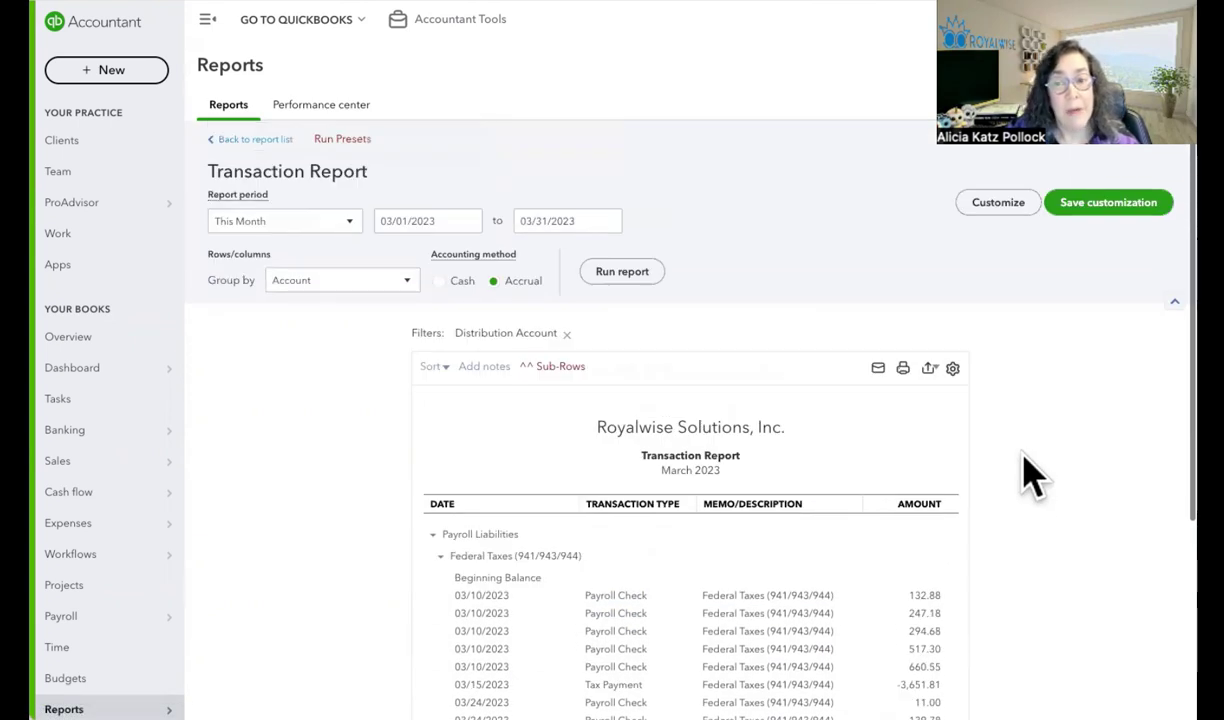
{"action": "left_click", "coordinate": [992, 205]}
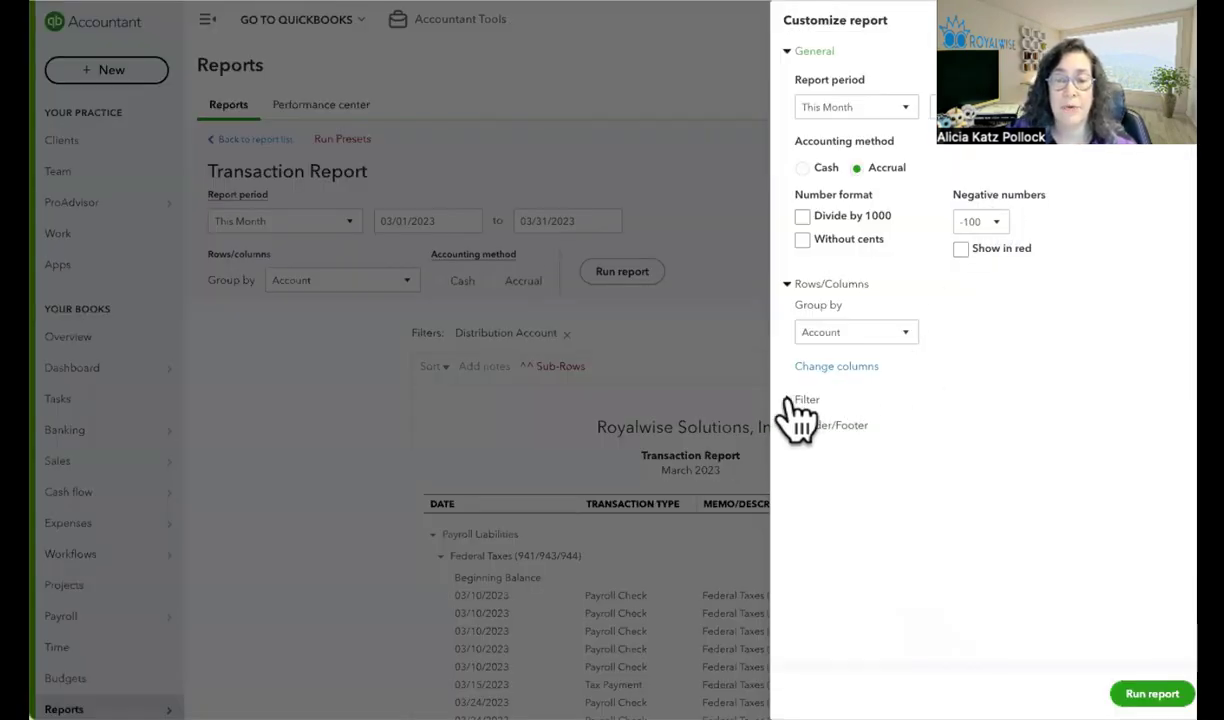
{"action": "left_click", "coordinate": [797, 410]}
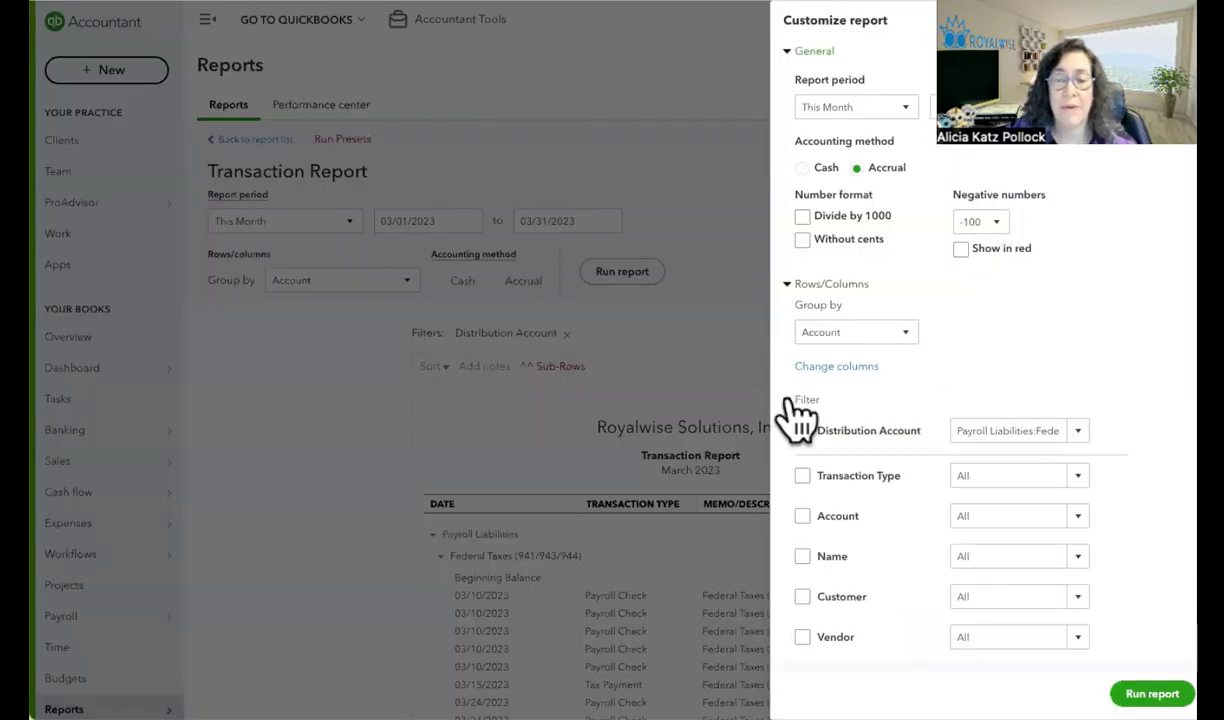
{"action": "left_click", "coordinate": [1080, 440]}
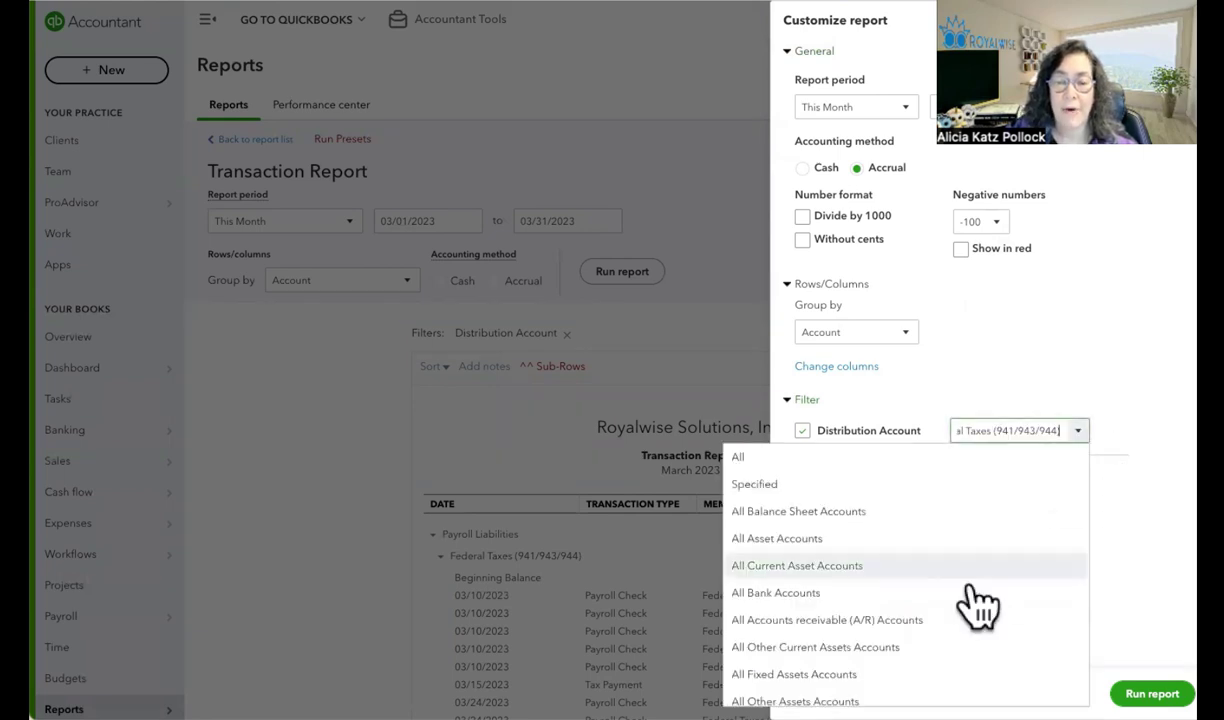
{"action": "scroll", "coordinate": [975, 600], "scroll_direction": "down", "scroll_amount": 5}
{"action": "scroll", "coordinate": [978, 603], "scroll_direction": "down", "scroll_amount": 15}
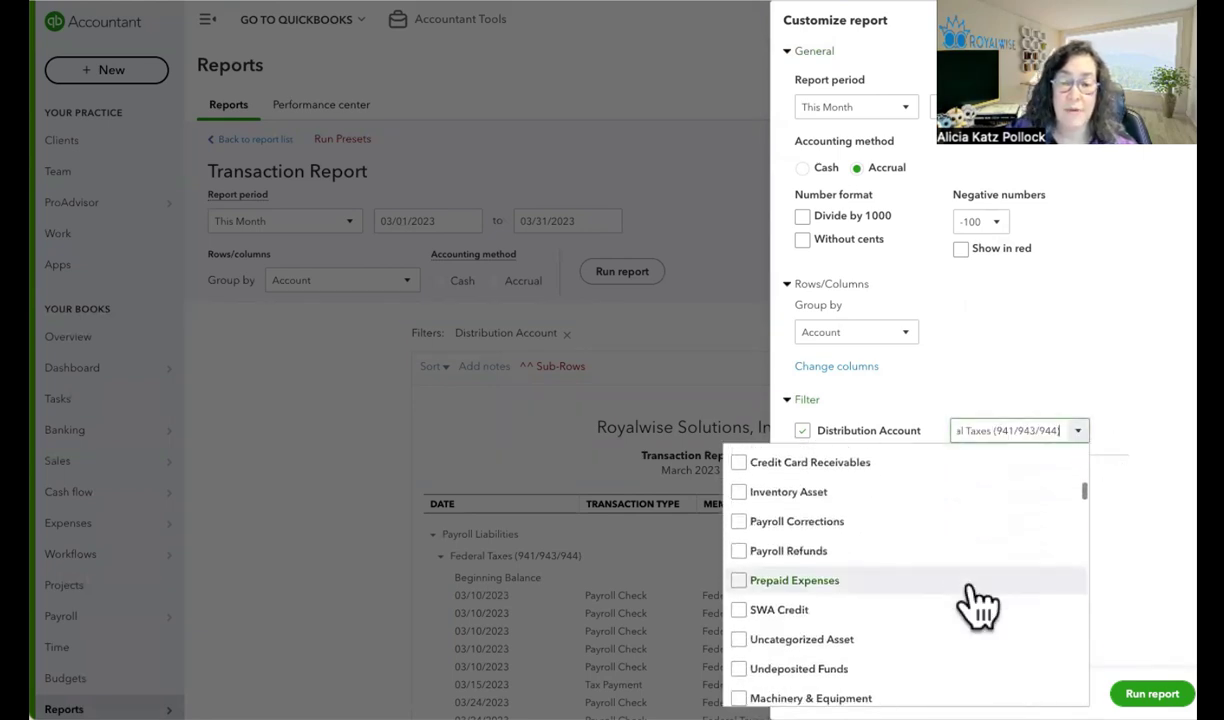
{"action": "scroll", "coordinate": [978, 603], "scroll_direction": "down", "scroll_amount": 10}
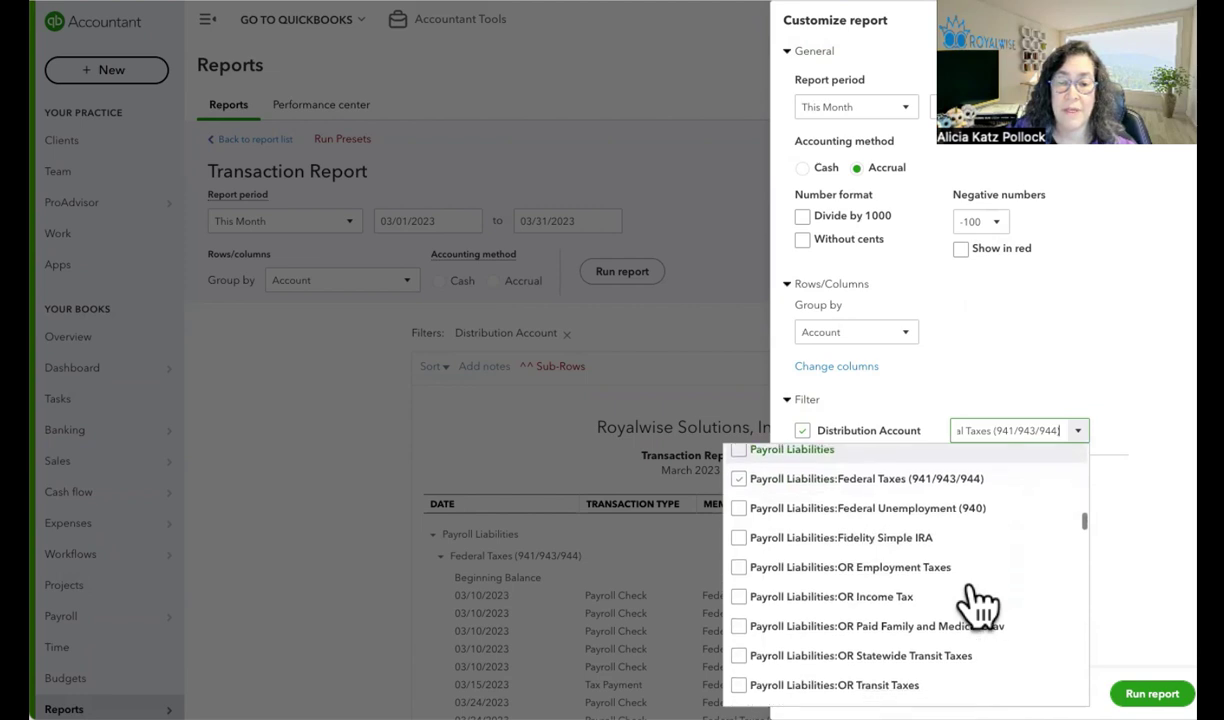
{"action": "left_click", "coordinate": [739, 527]}
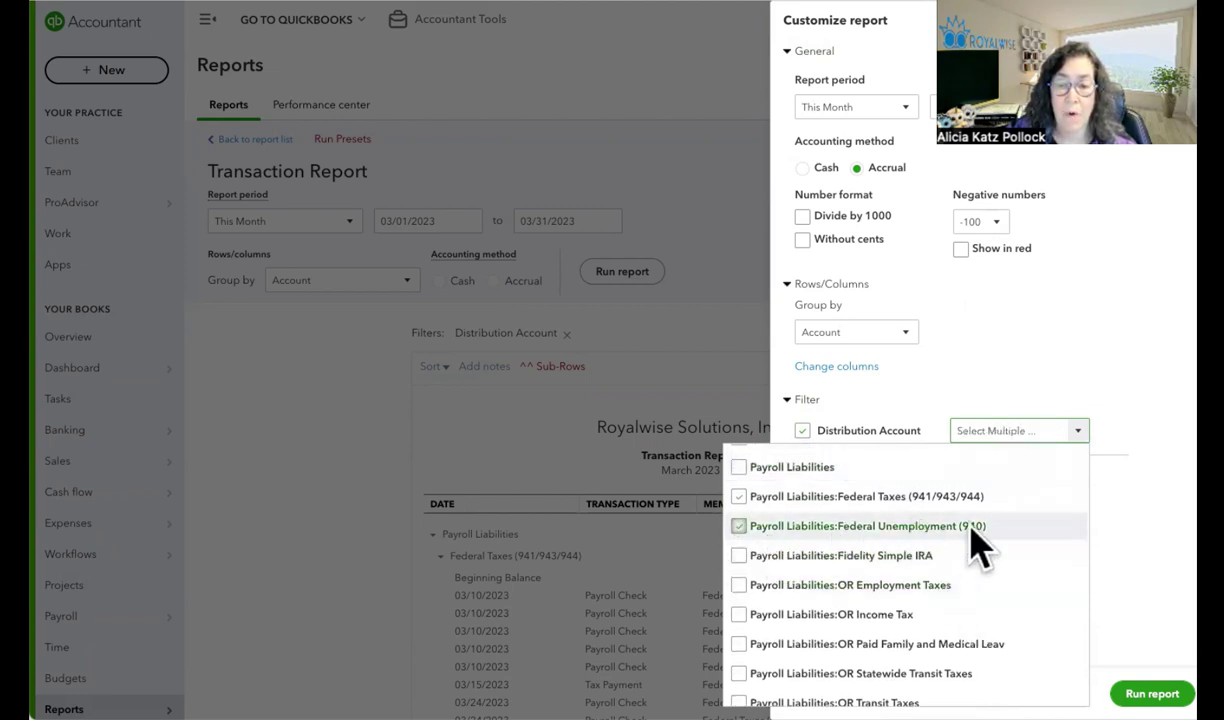
{"action": "left_click", "coordinate": [740, 587]}
{"action": "left_click", "coordinate": [740, 616]}
{"action": "left_click", "coordinate": [740, 645]}
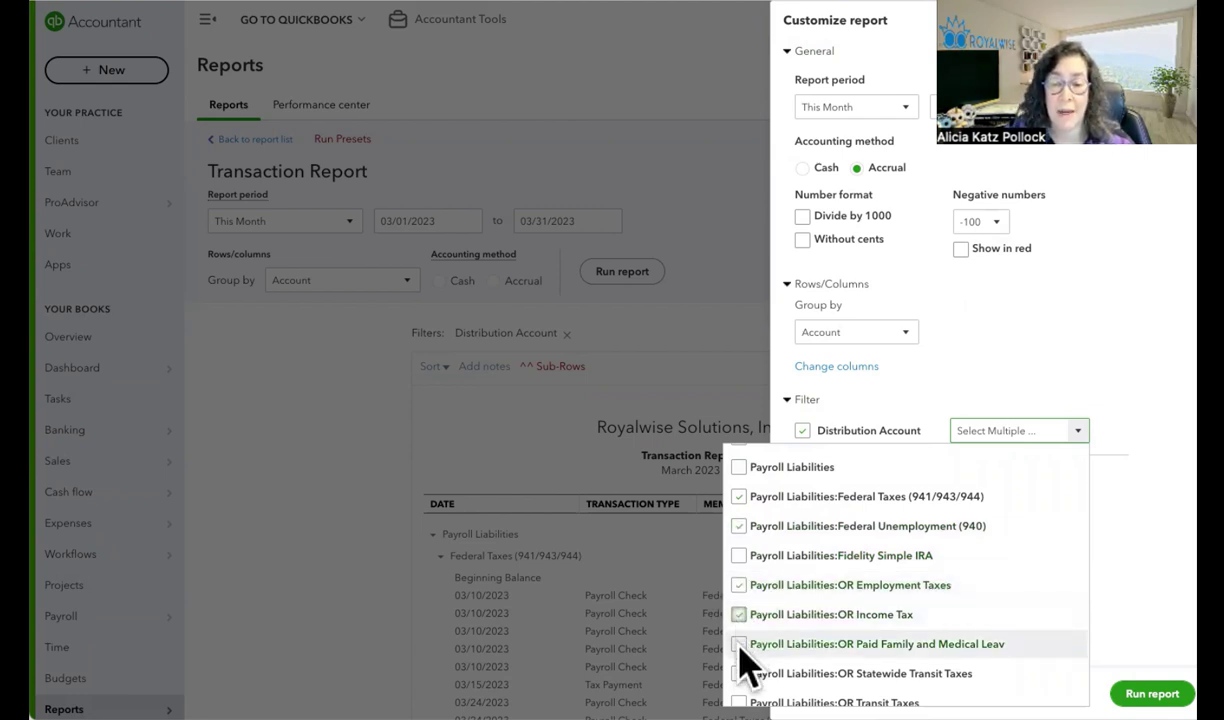
Step: Also include OR Transit Taxes and Payroll Adjustment in the Distribution Account filter
{"action": "scroll", "coordinate": [828, 660], "scroll_direction": "down", "scroll_amount": 3}
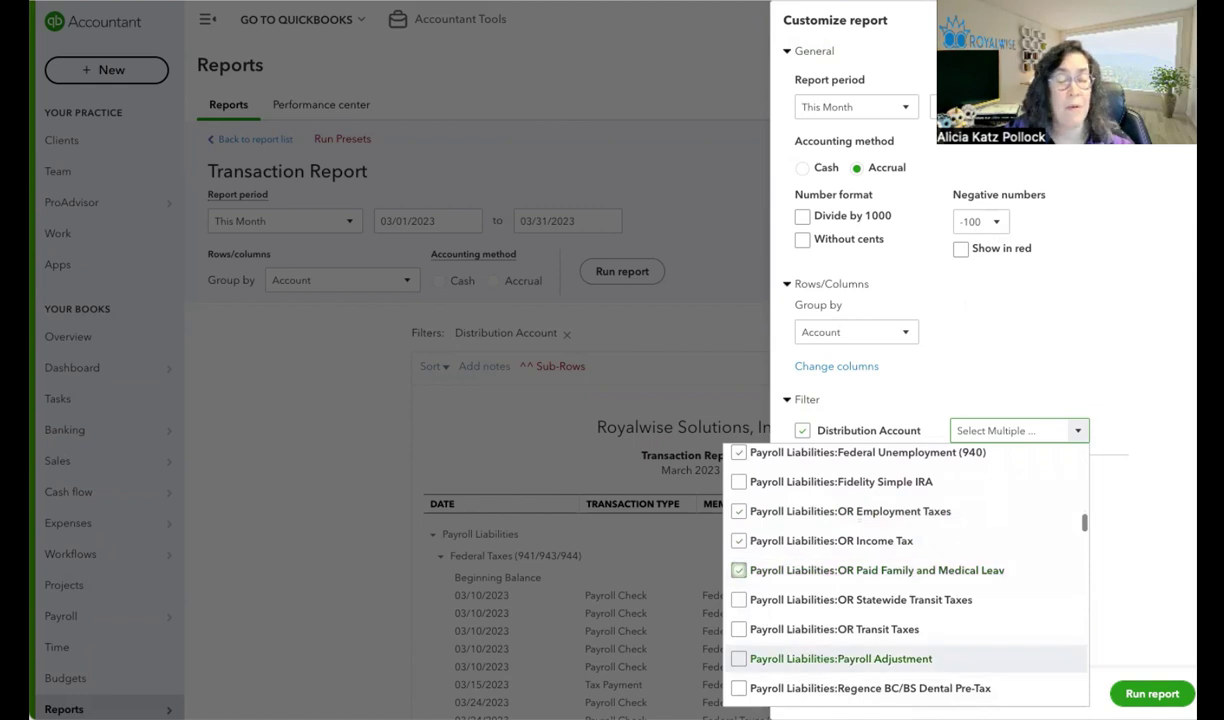
{"action": "left_click", "coordinate": [738, 630]}
{"action": "left_click", "coordinate": [739, 659]}
{"action": "scroll", "coordinate": [830, 668], "scroll_direction": "down", "scroll_amount": 3}
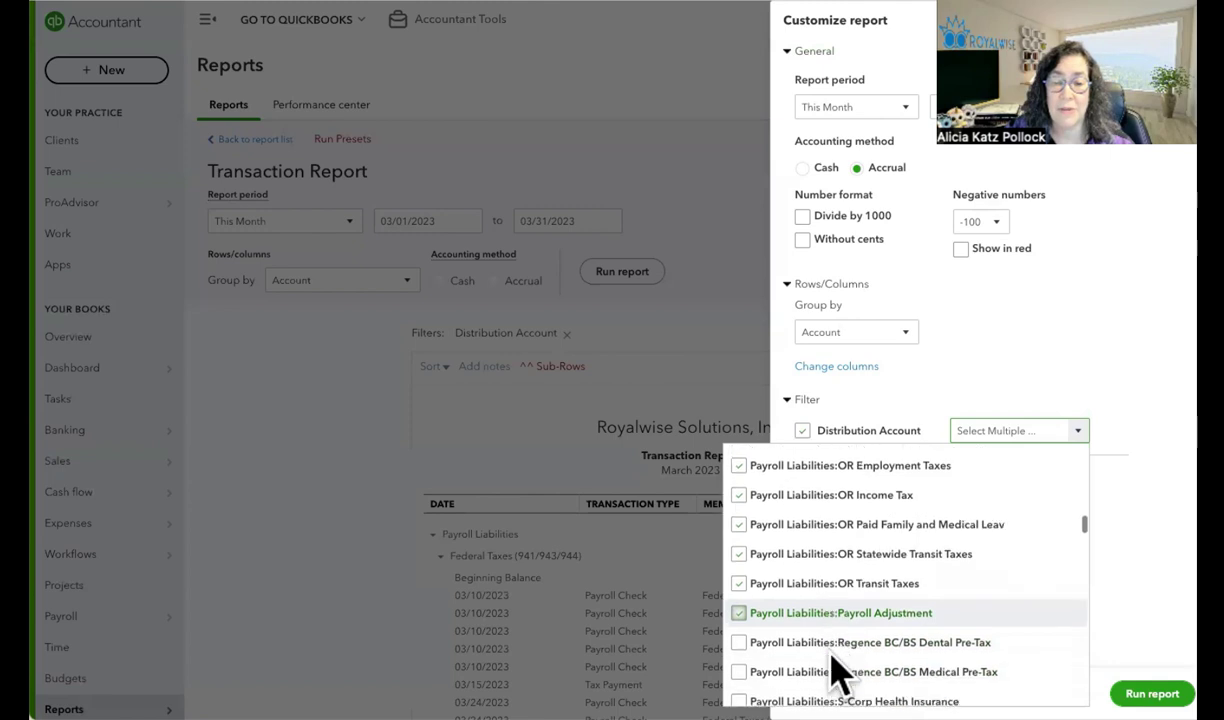
{"action": "scroll", "coordinate": [835, 672], "scroll_direction": "up", "scroll_amount": 5}
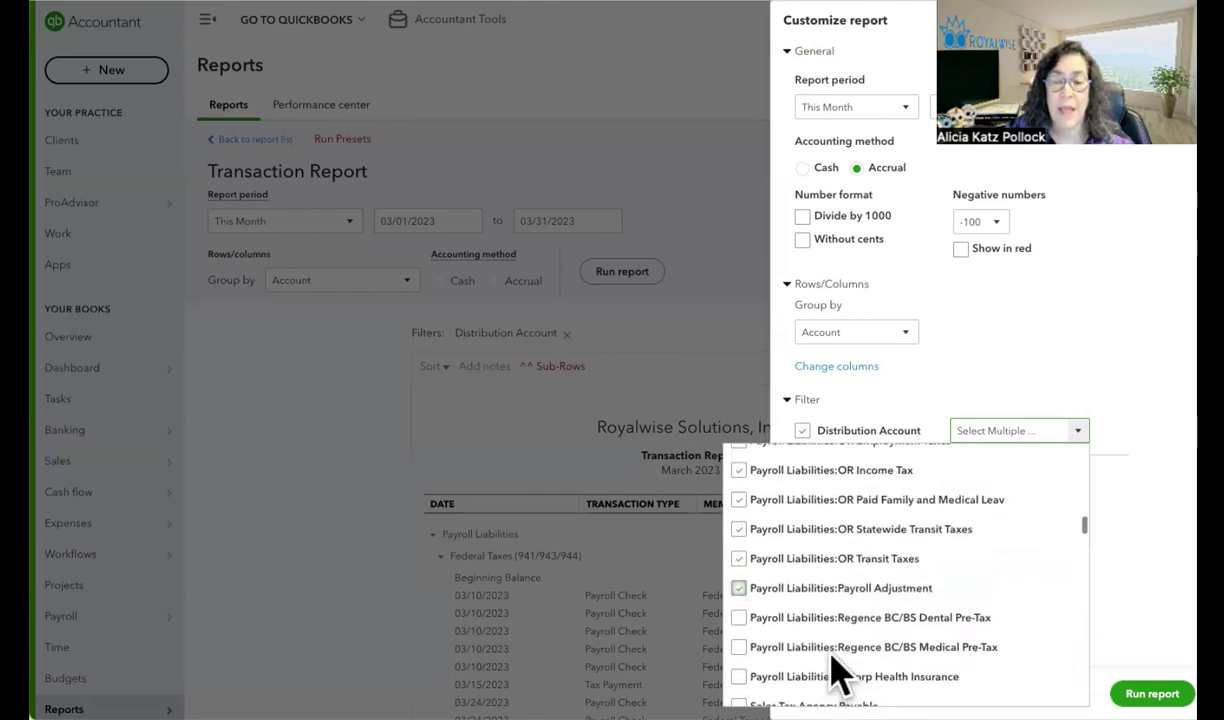
{"action": "left_click", "coordinate": [1178, 493]}
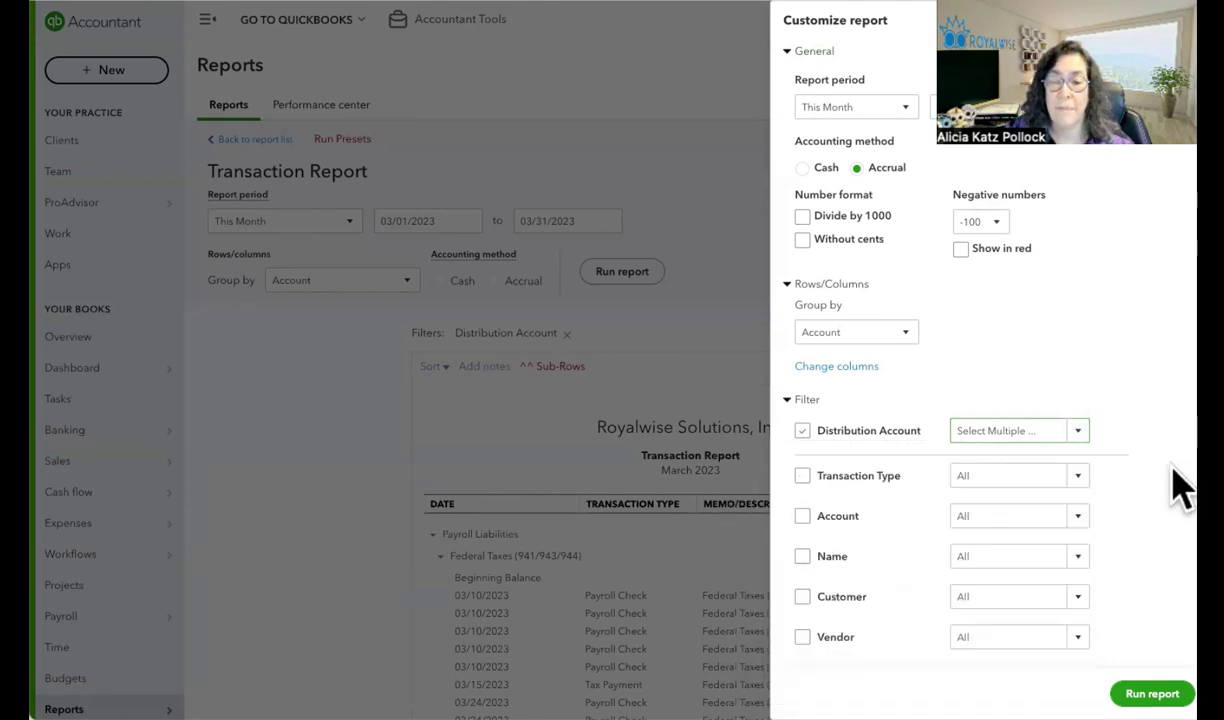
Step: Turn on the Transaction Type filter with all types selected except Tax Payment
{"action": "left_click", "coordinate": [806, 480]}
{"action": "left_click", "coordinate": [1082, 472]}
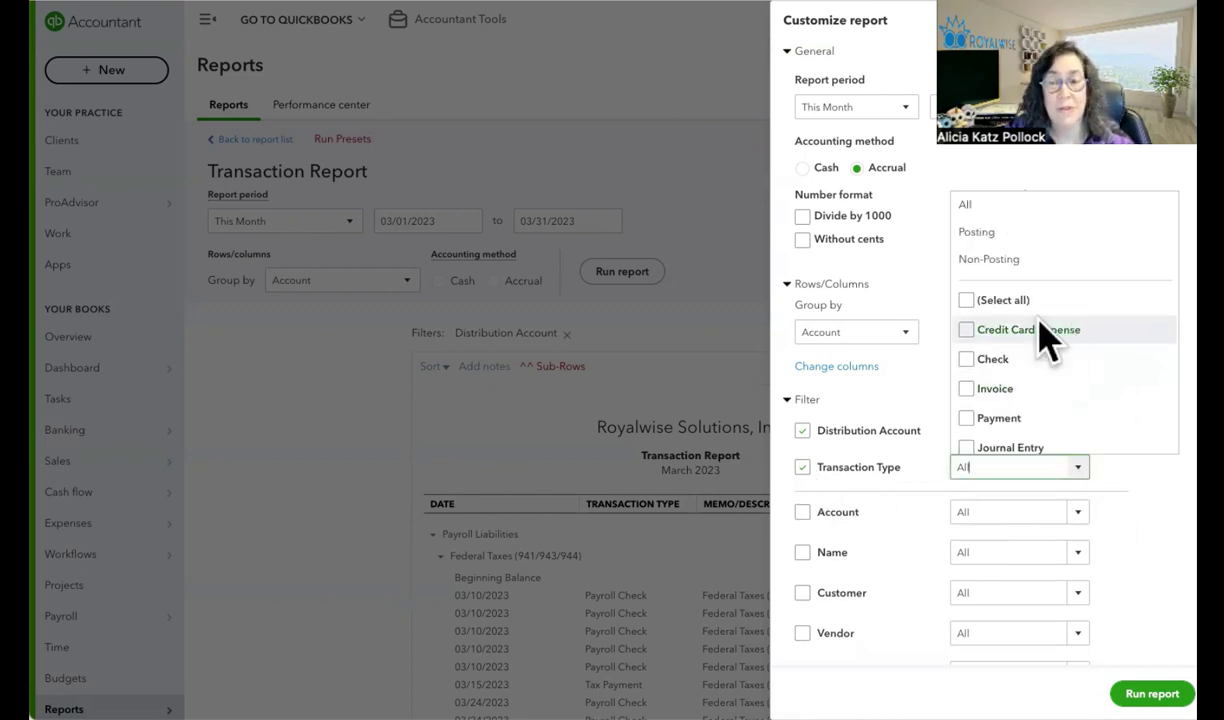
{"action": "left_click", "coordinate": [968, 301]}
{"action": "scroll", "coordinate": [1078, 405], "scroll_direction": "down", "scroll_amount": 3}
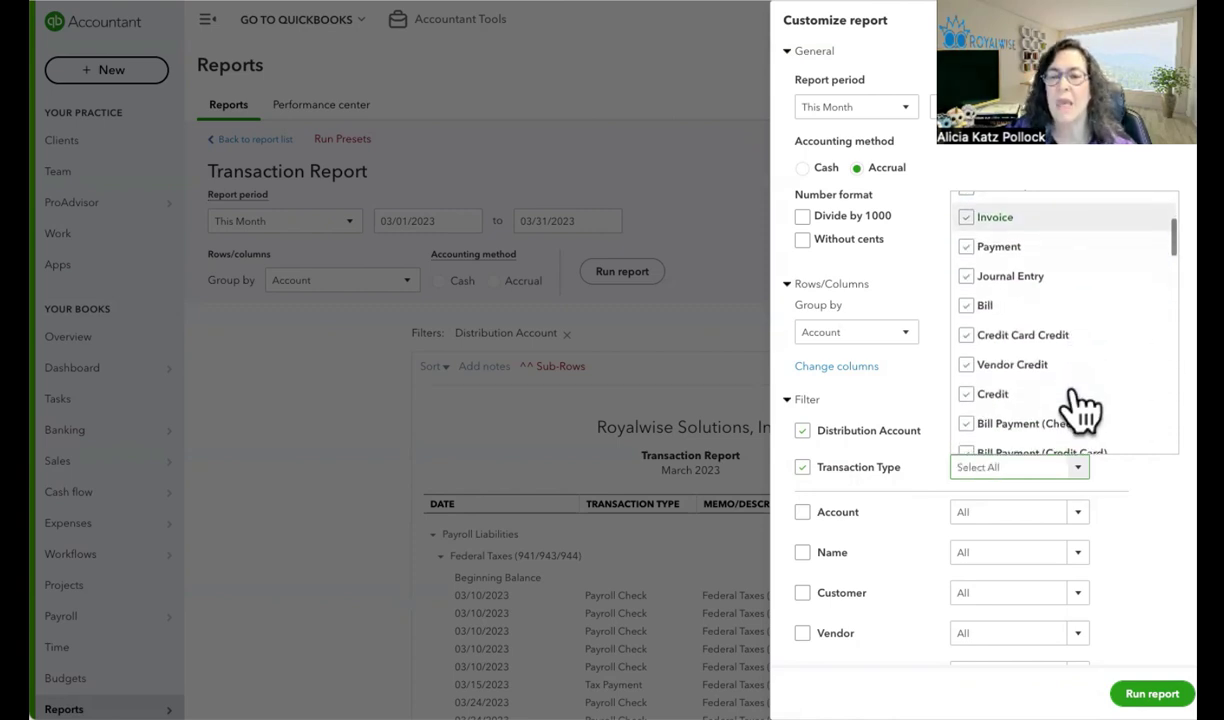
{"action": "scroll", "coordinate": [1078, 405], "scroll_direction": "down", "scroll_amount": 8}
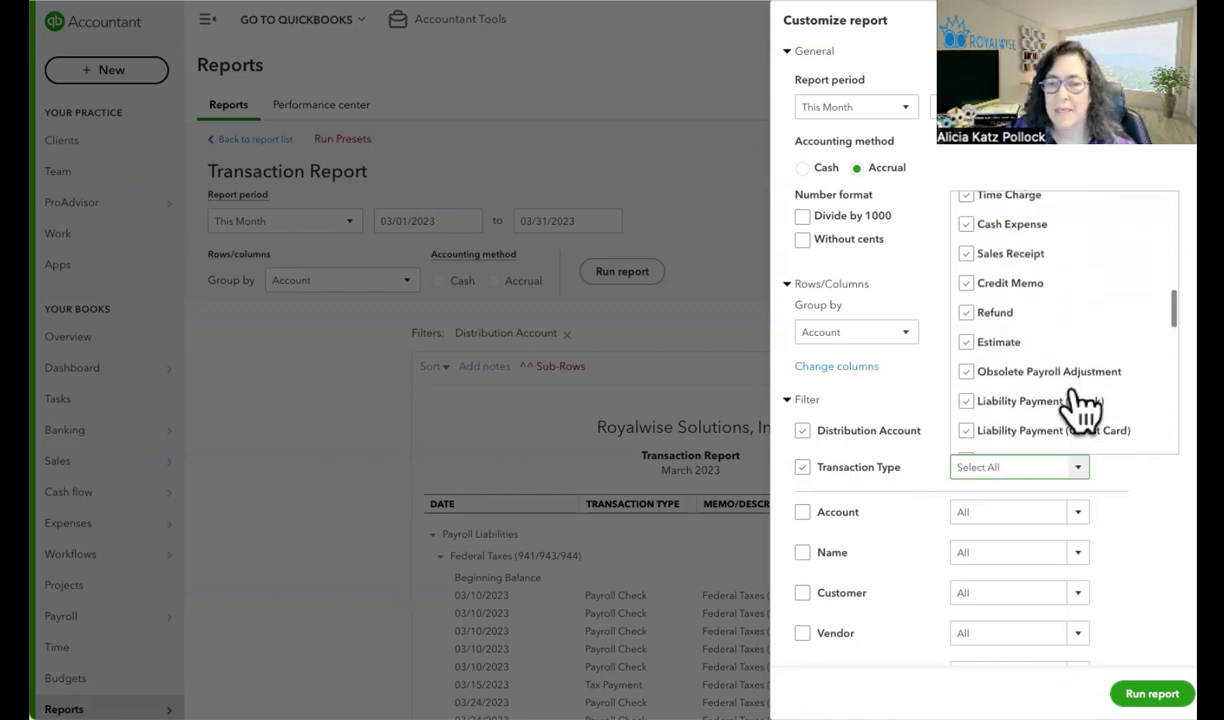
{"action": "scroll", "coordinate": [1078, 405], "scroll_direction": "down", "scroll_amount": 3}
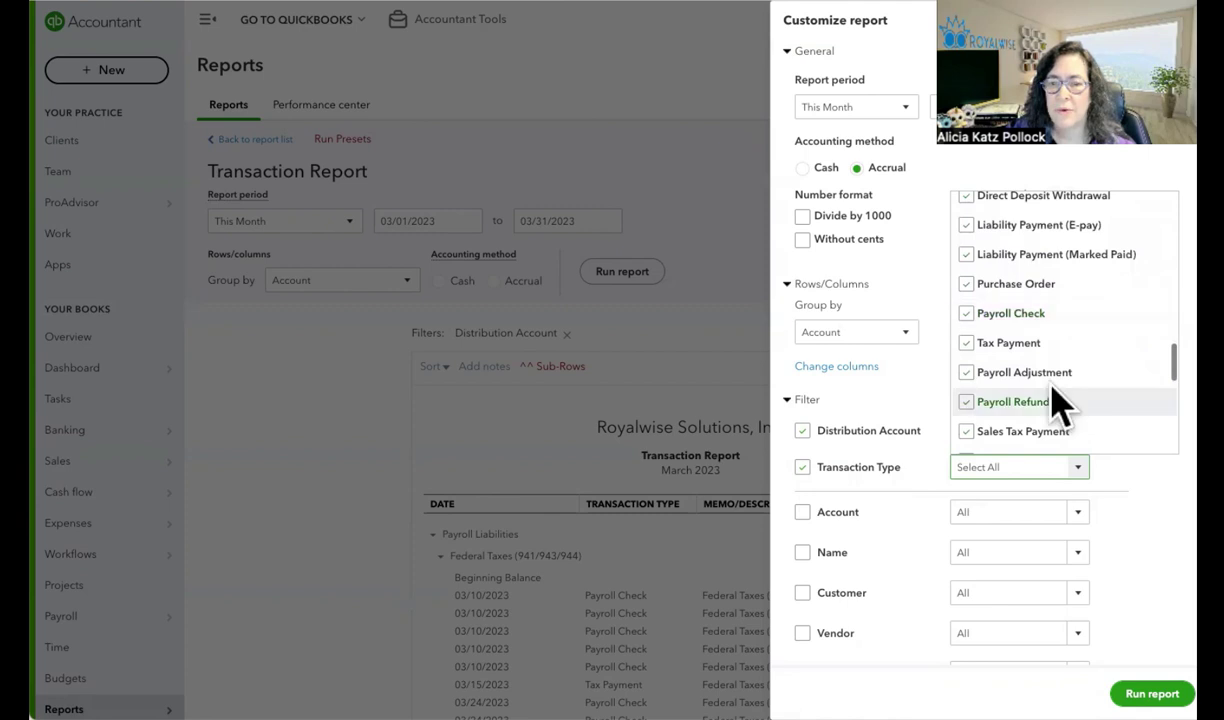
{"action": "left_click", "coordinate": [976, 341]}
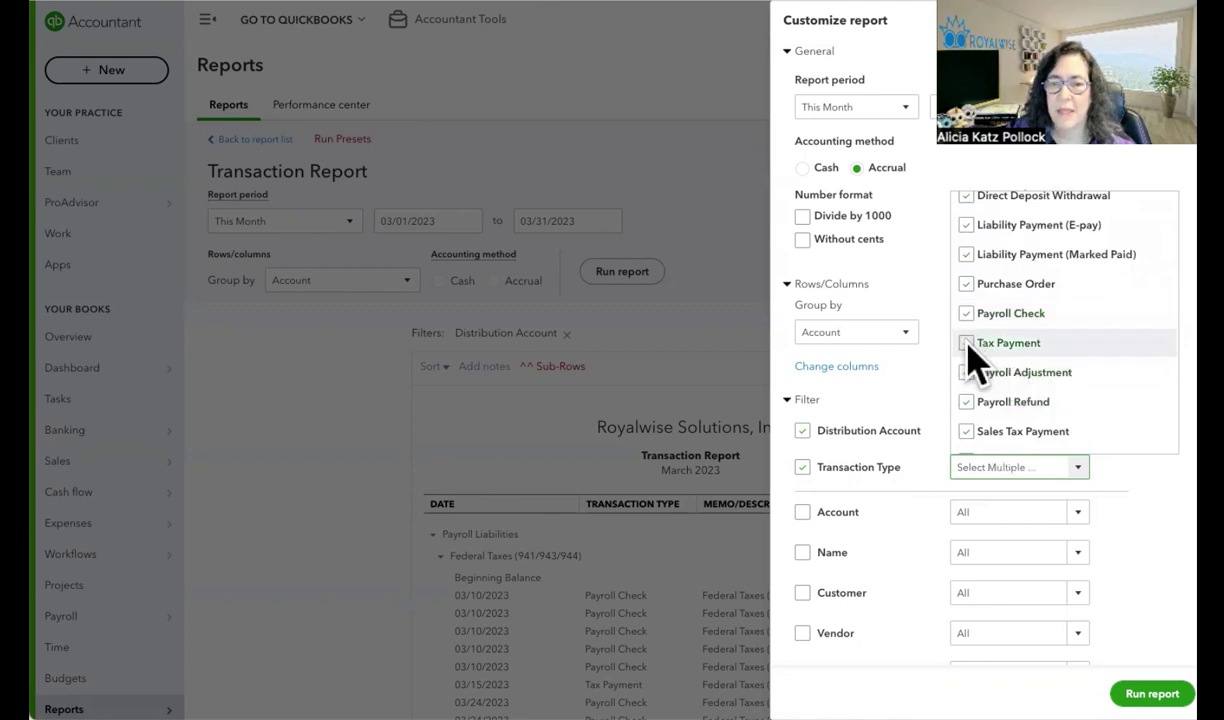
{"action": "left_click", "coordinate": [1172, 540]}
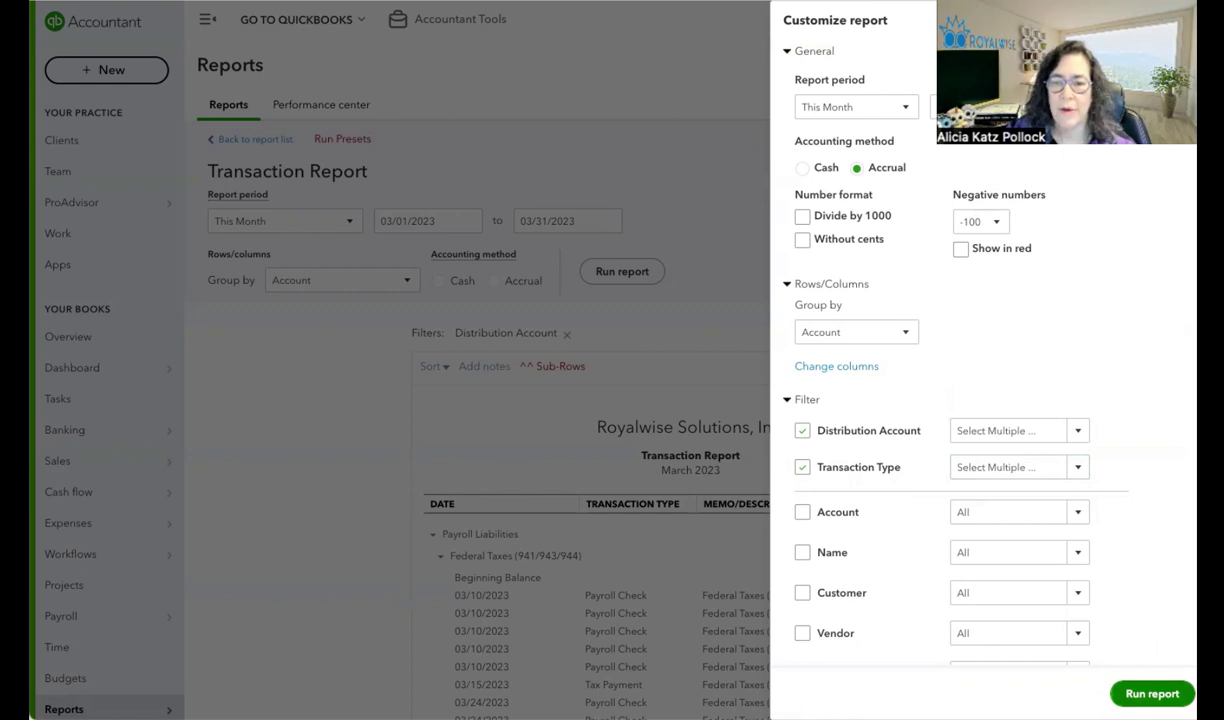
Step: Rerun the report, collapse the six tax account groups, then collapse Payroll Liabilities to $5,437.02
{"action": "left_click", "coordinate": [1152, 693]}
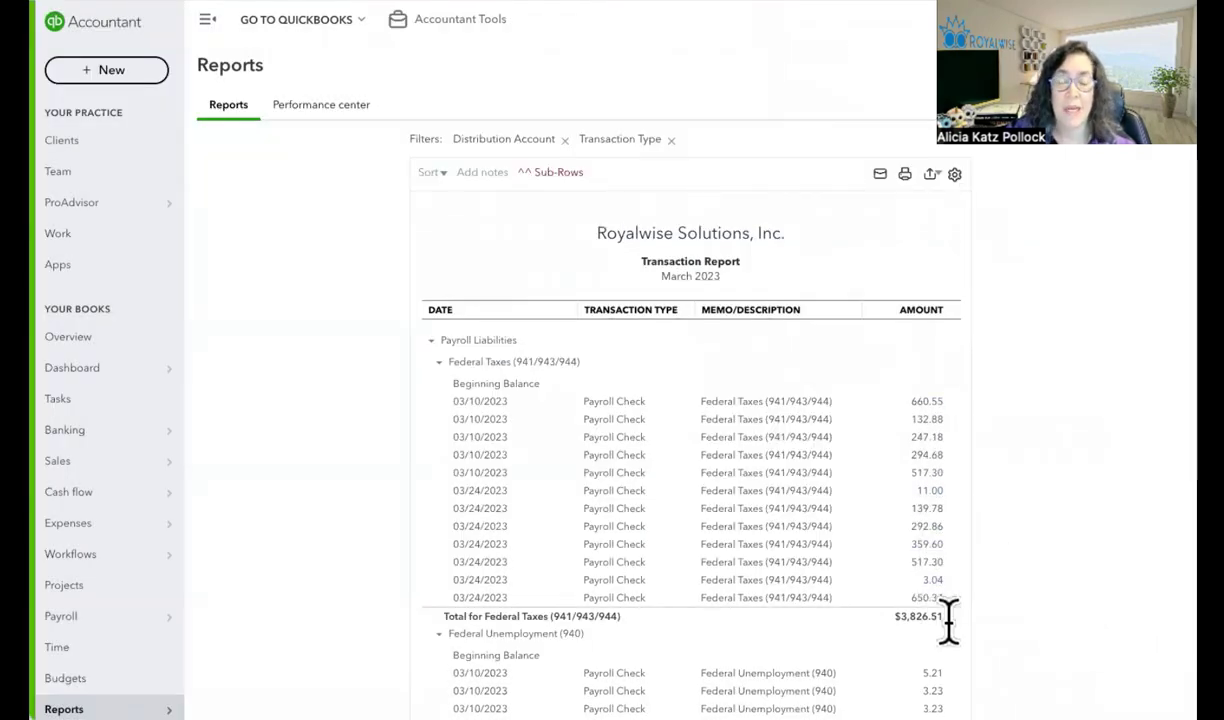
{"action": "left_click", "coordinate": [438, 362]}
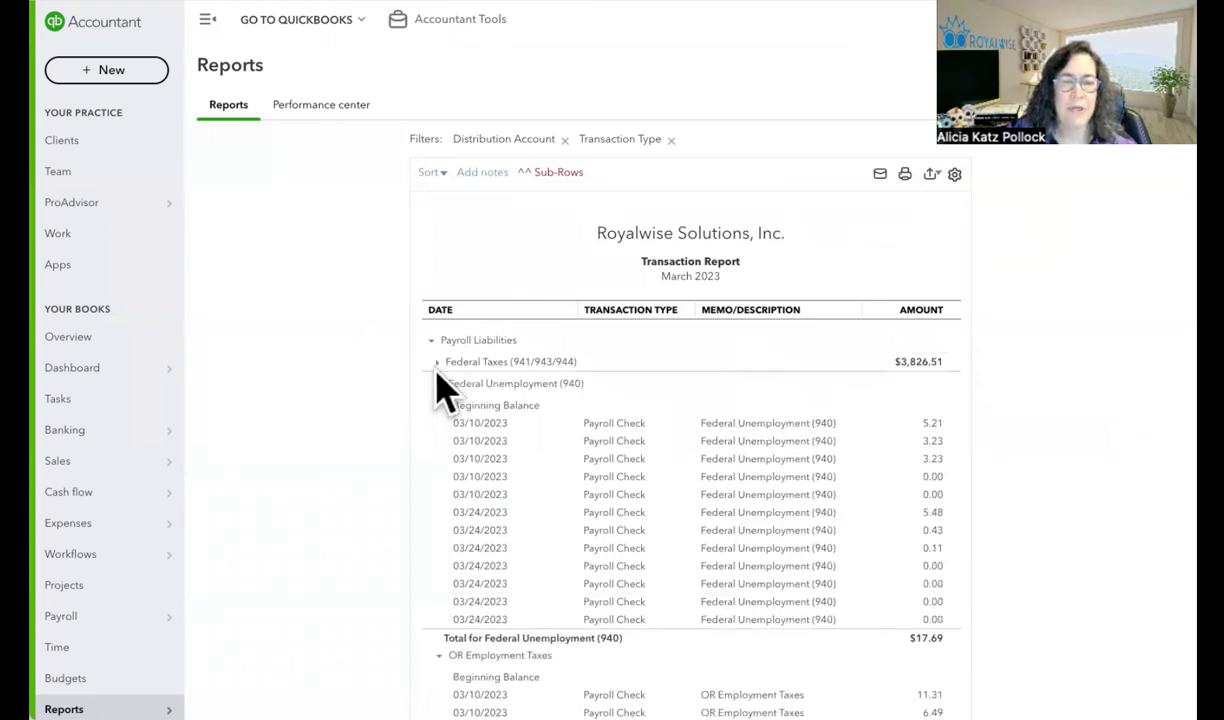
{"action": "left_click", "coordinate": [437, 383]}
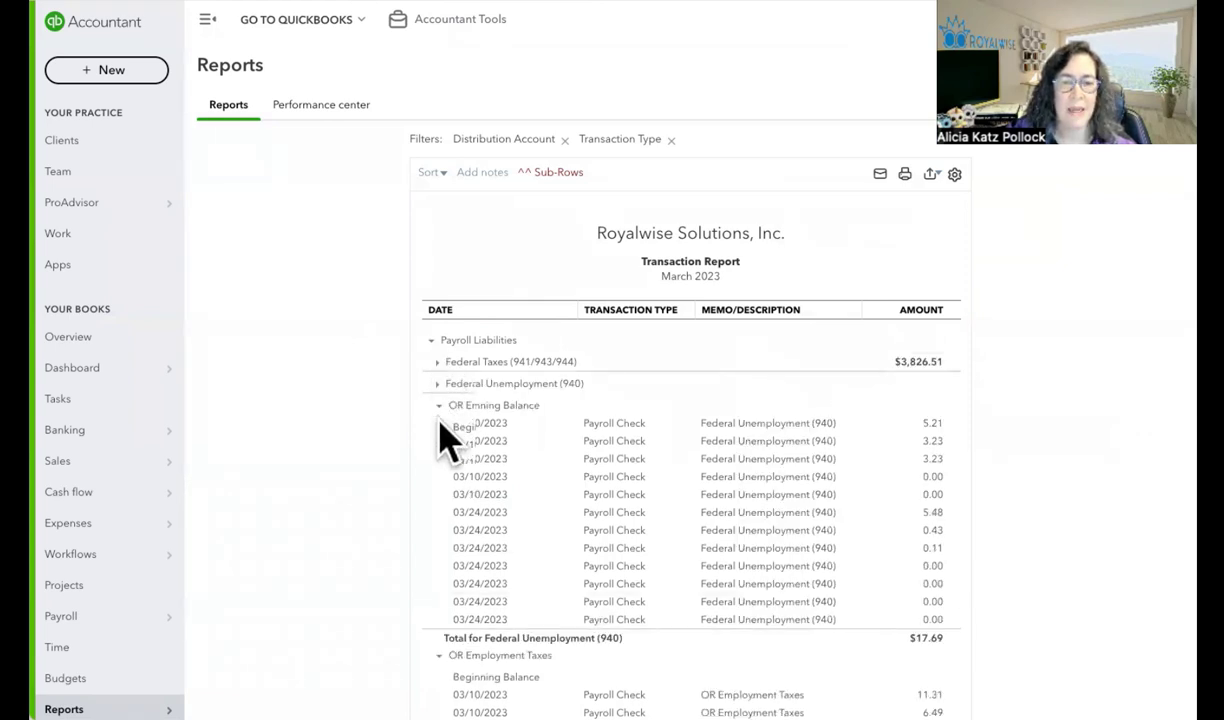
{"action": "left_click", "coordinate": [437, 406]}
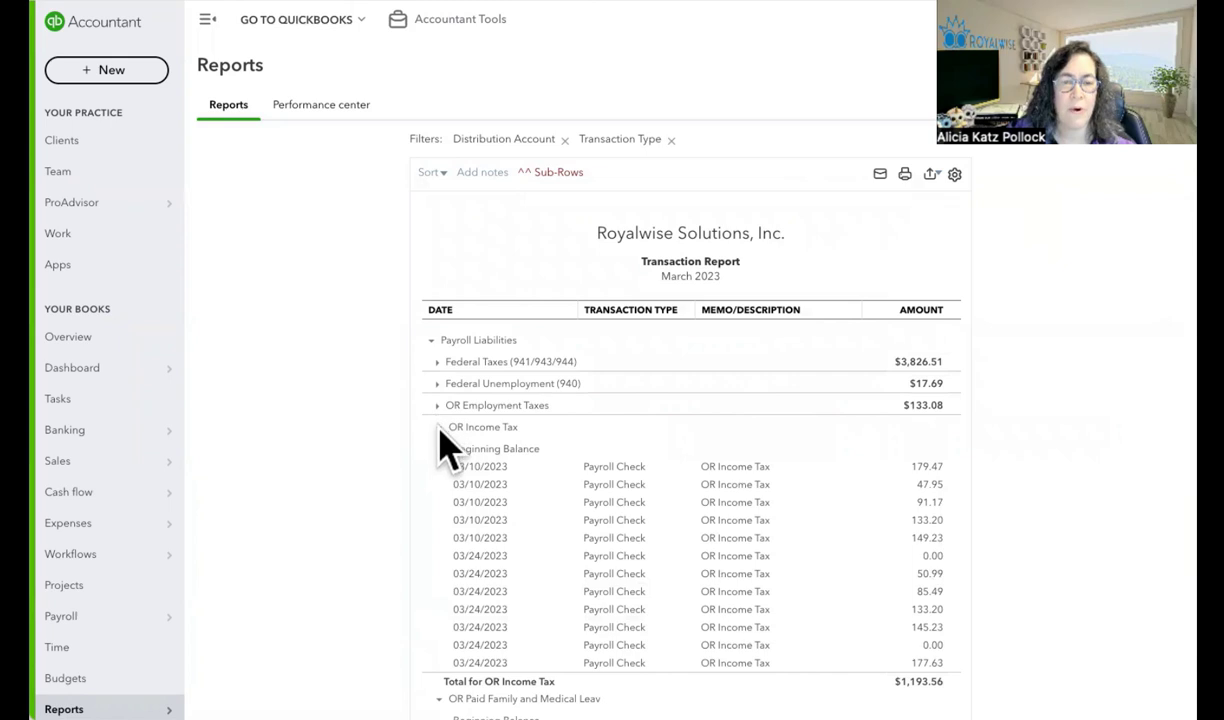
{"action": "left_click", "coordinate": [438, 427]}
{"action": "left_click", "coordinate": [438, 449]}
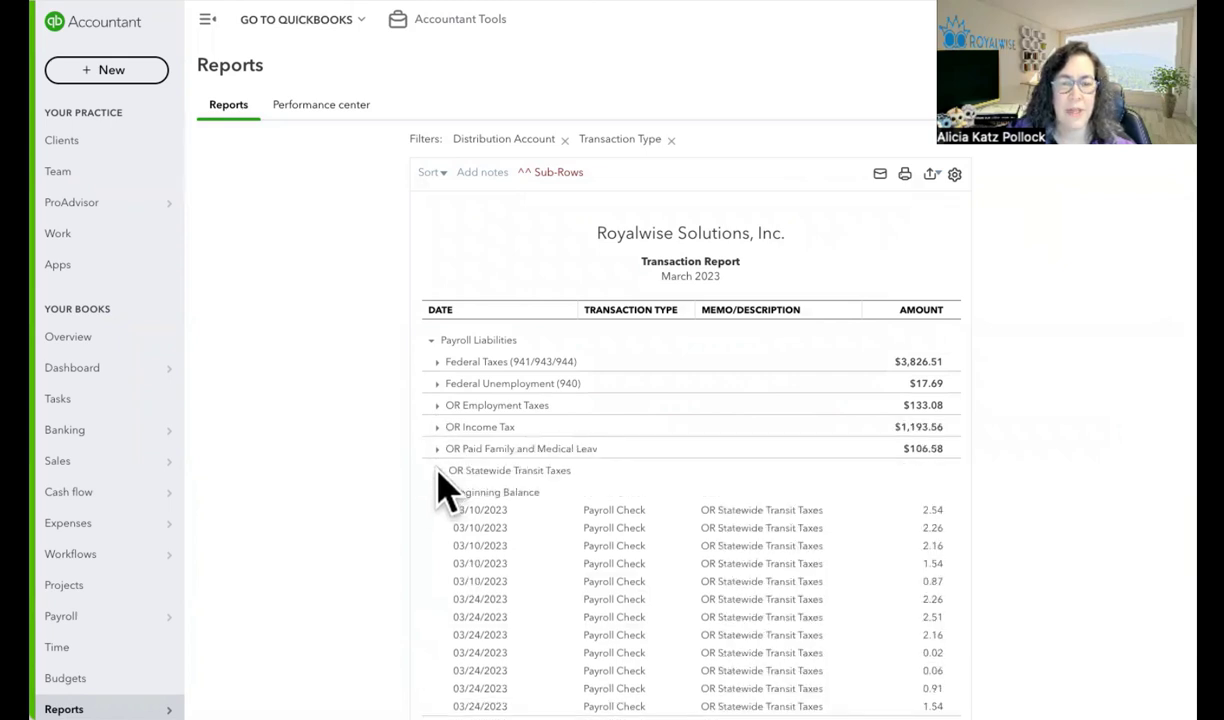
{"action": "left_click", "coordinate": [437, 470]}
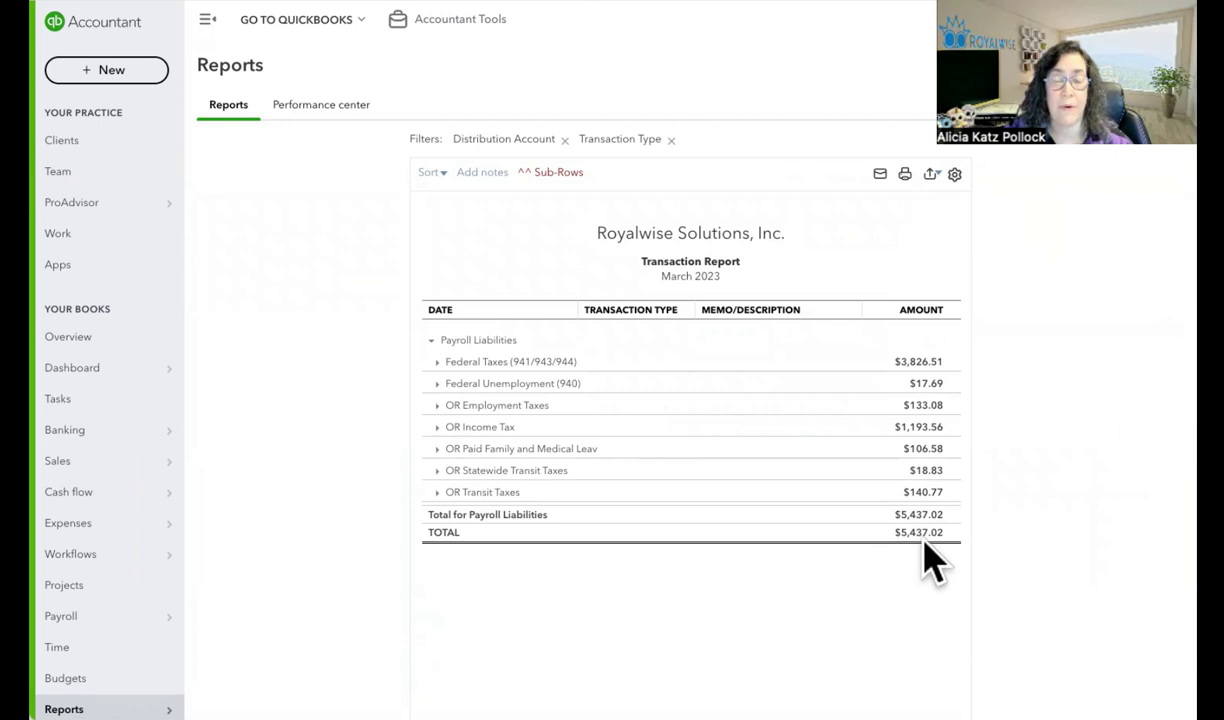
{"action": "left_click", "coordinate": [432, 341]}
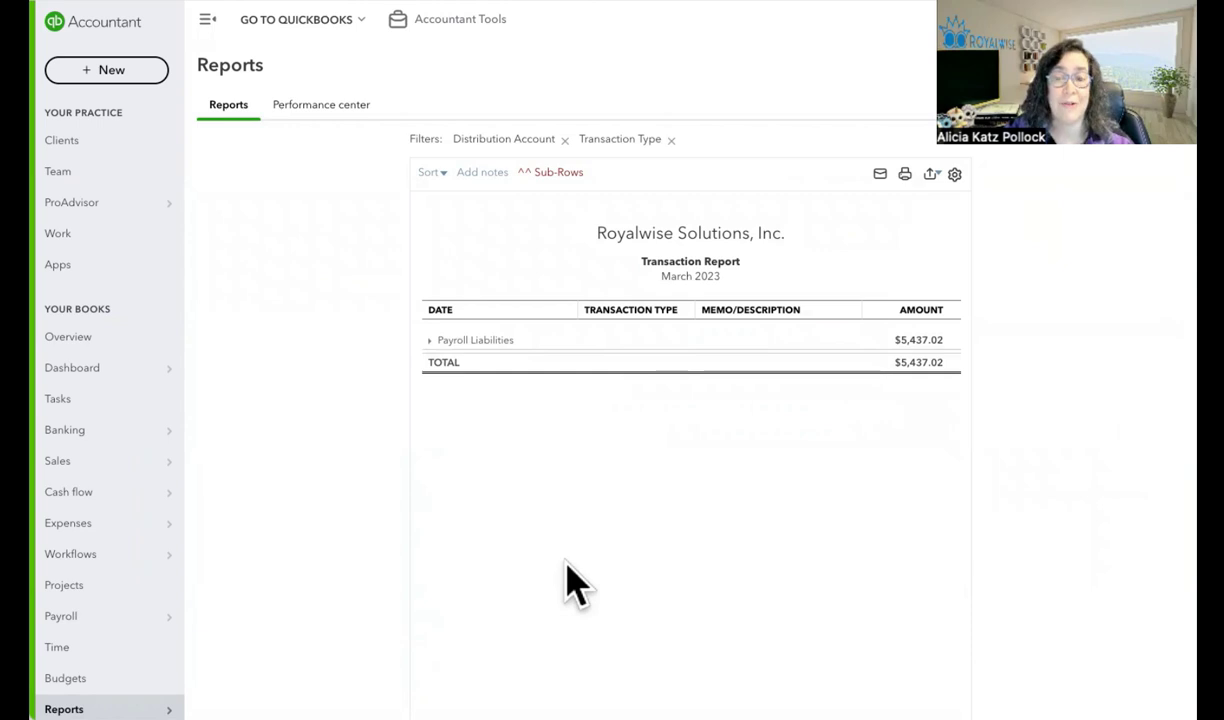
{"action": "scroll", "coordinate": [575, 560], "scroll_direction": "up", "scroll_amount": 2}
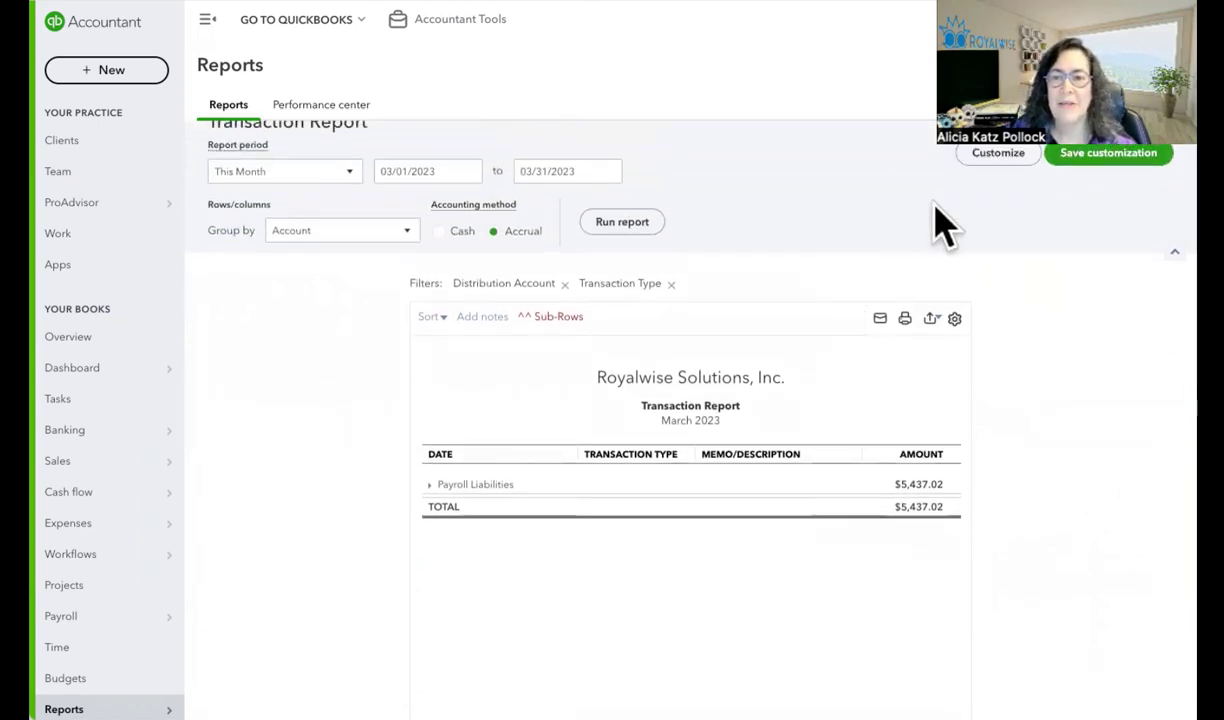
Step: Save the customization, replacing the report name with 'Upcoming Payroll Taxes'
{"action": "left_click", "coordinate": [1126, 155]}
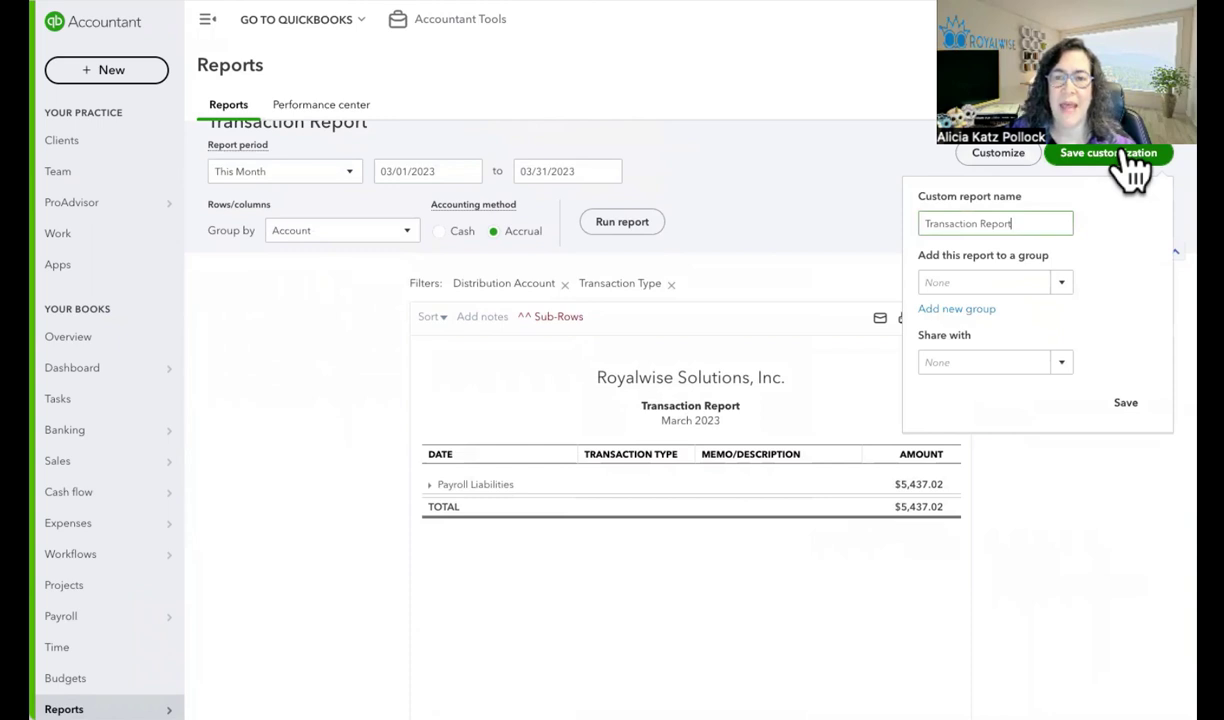
{"action": "left_click", "coordinate": [1025, 224]}
{"action": "key", "text": "ctrl+a"}
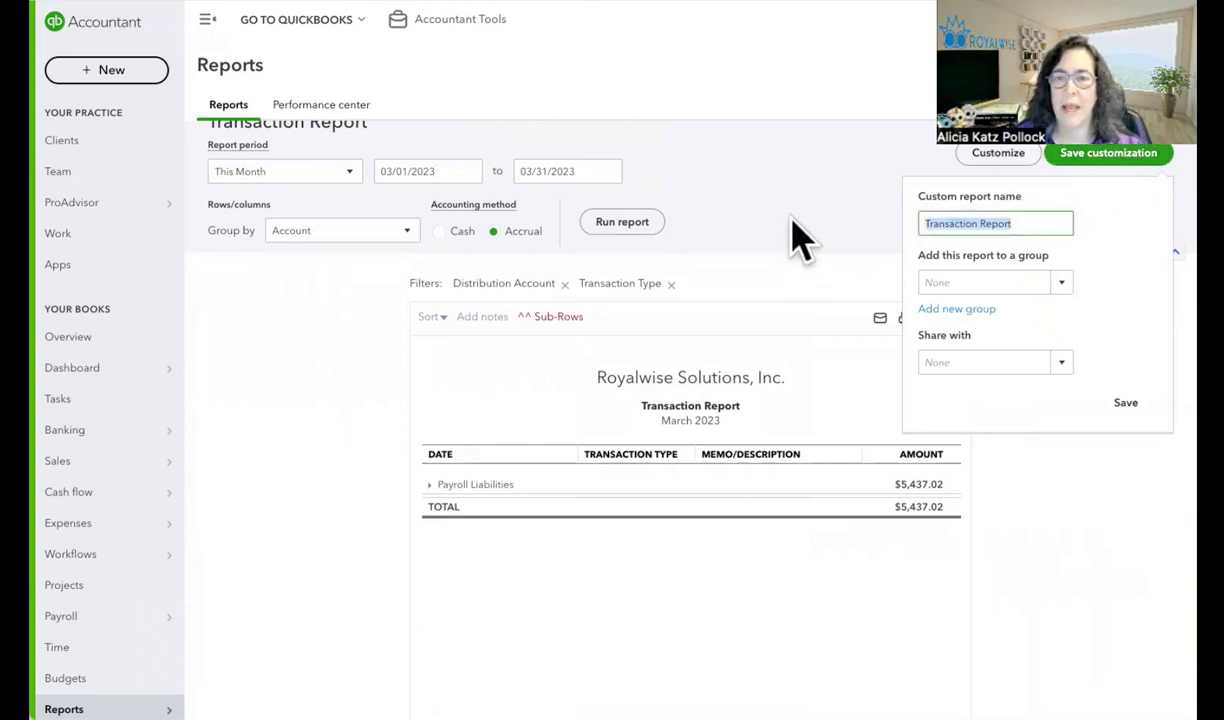
{"action": "type", "text": "Upcoming Payroll"}
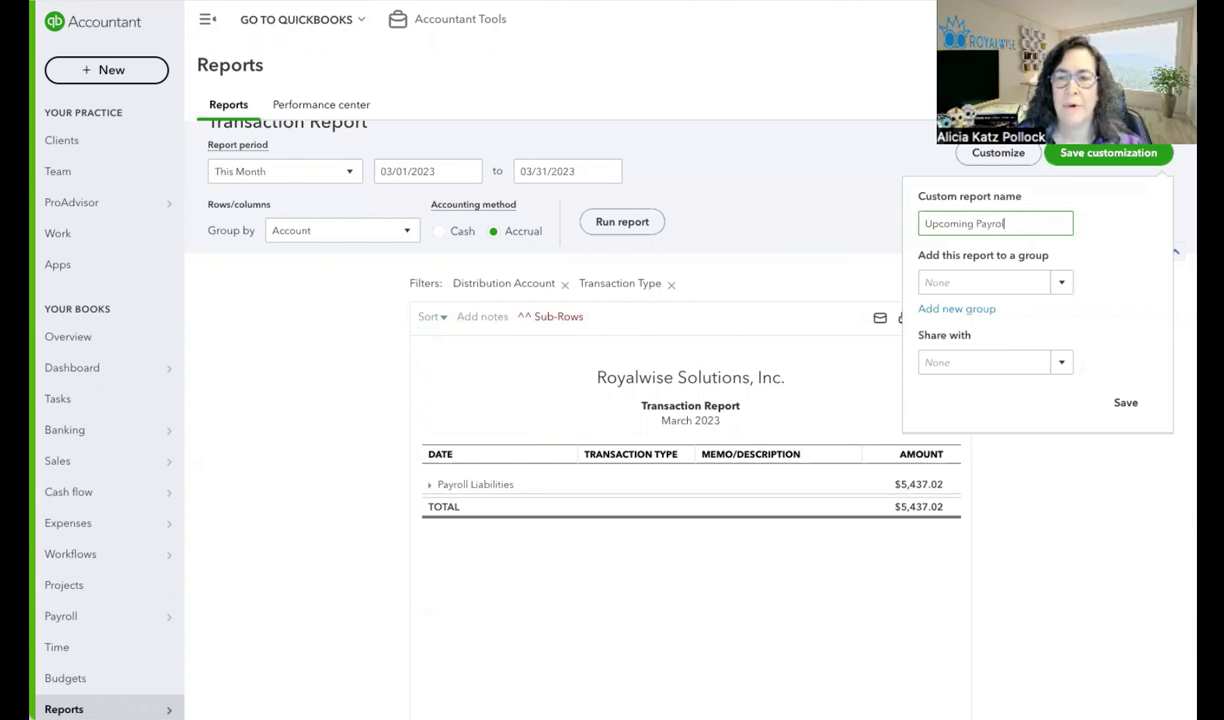
{"action": "type", "text": " Taxes"}
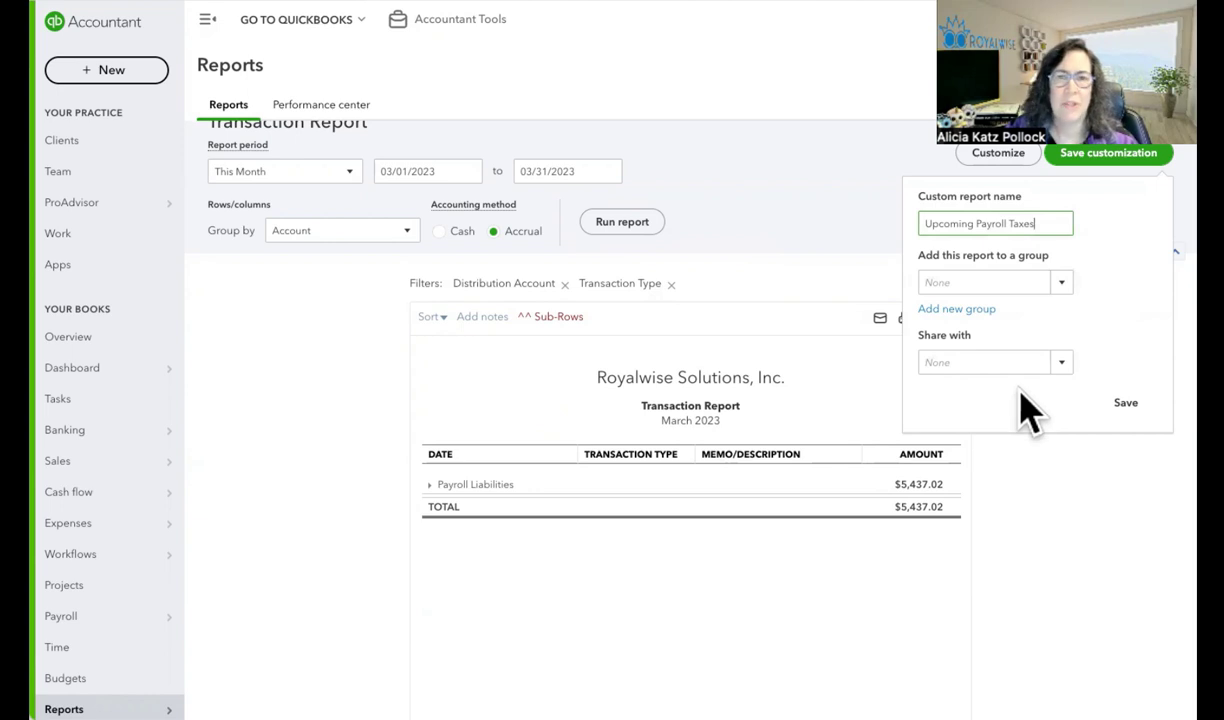
{"action": "left_click", "coordinate": [1127, 405]}
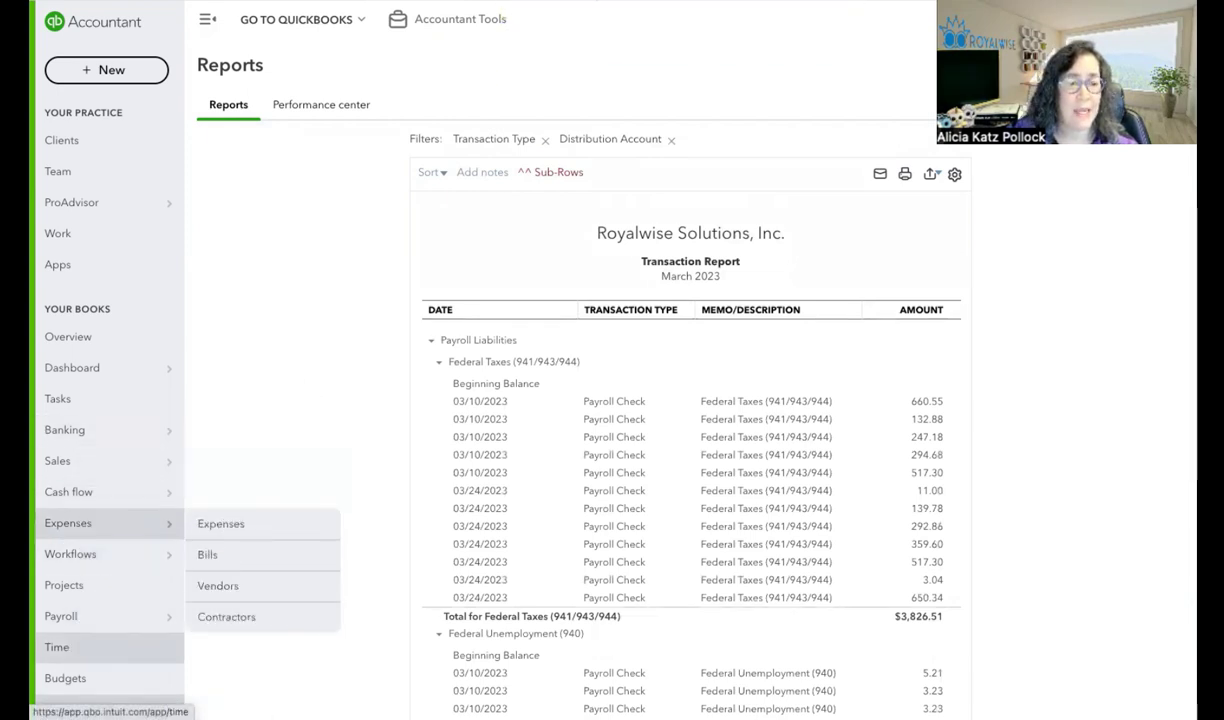
Step: Open 'Upcoming Payroll Taxes' from Custom reports and collapse Payroll Liabilities to its $5,437.02 total
{"action": "scroll", "coordinate": [60, 647], "scroll_direction": "down", "scroll_amount": 1}
{"action": "left_click", "coordinate": [70, 597]}
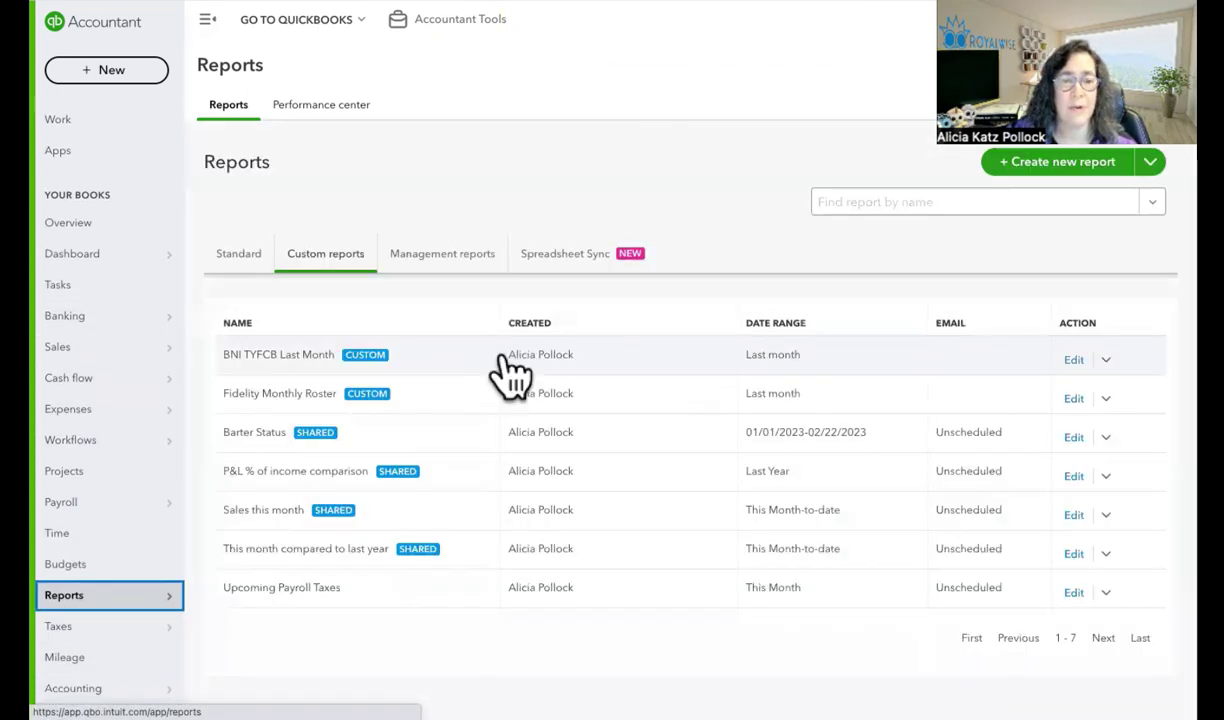
{"action": "left_click", "coordinate": [322, 262]}
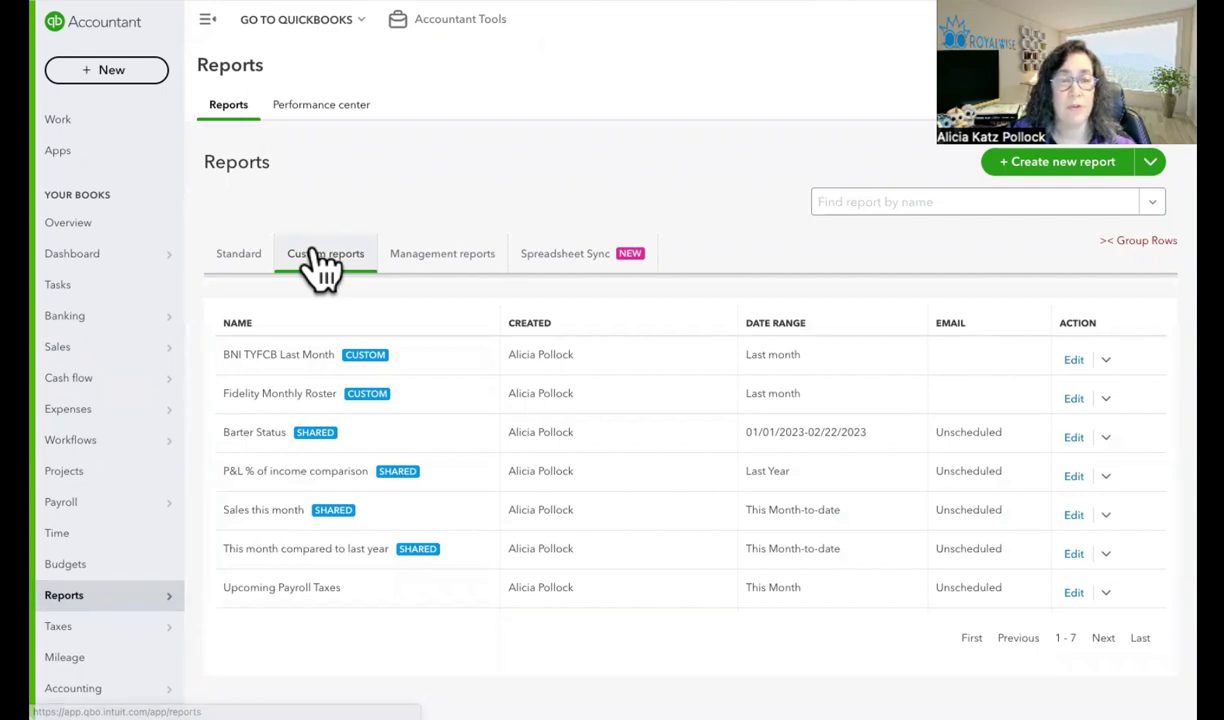
{"action": "left_click", "coordinate": [281, 590]}
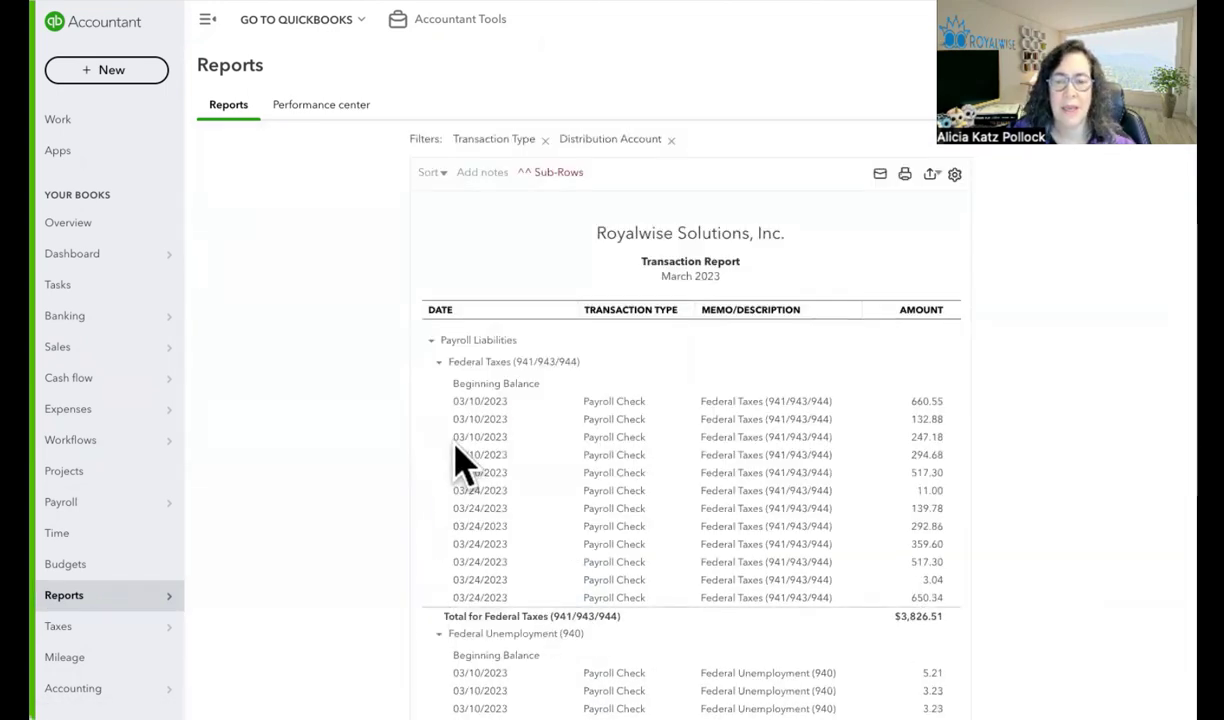
{"action": "left_click", "coordinate": [431, 340]}
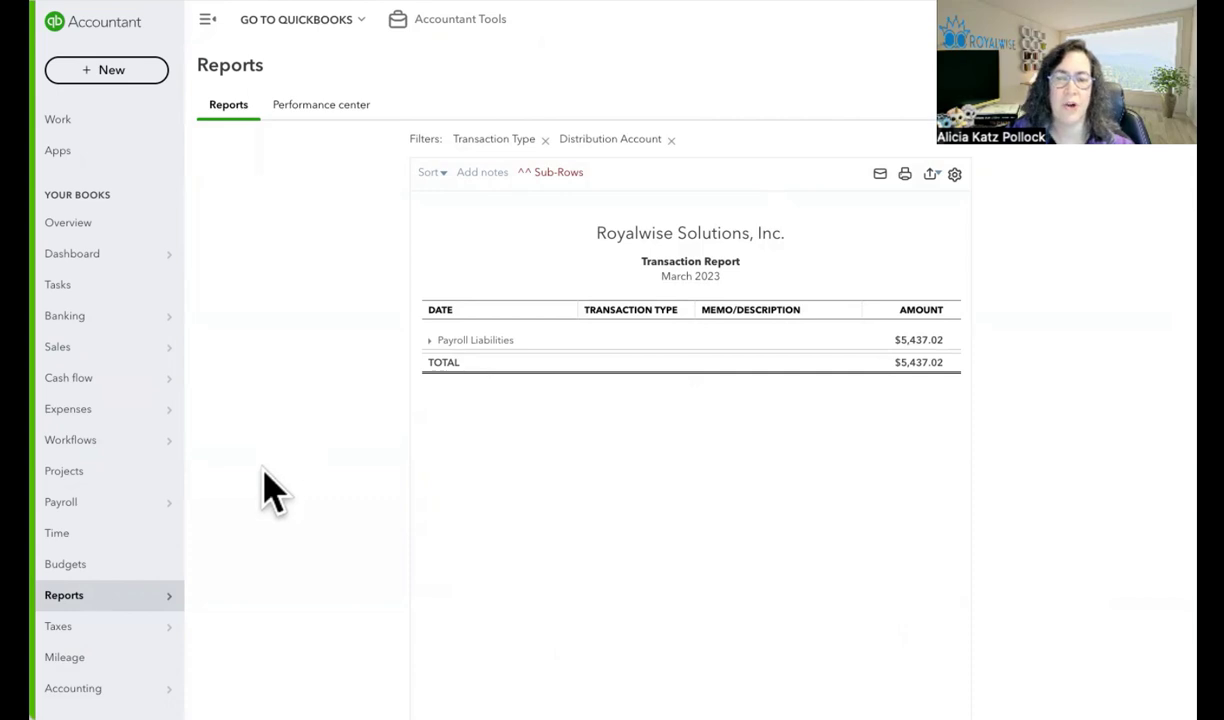